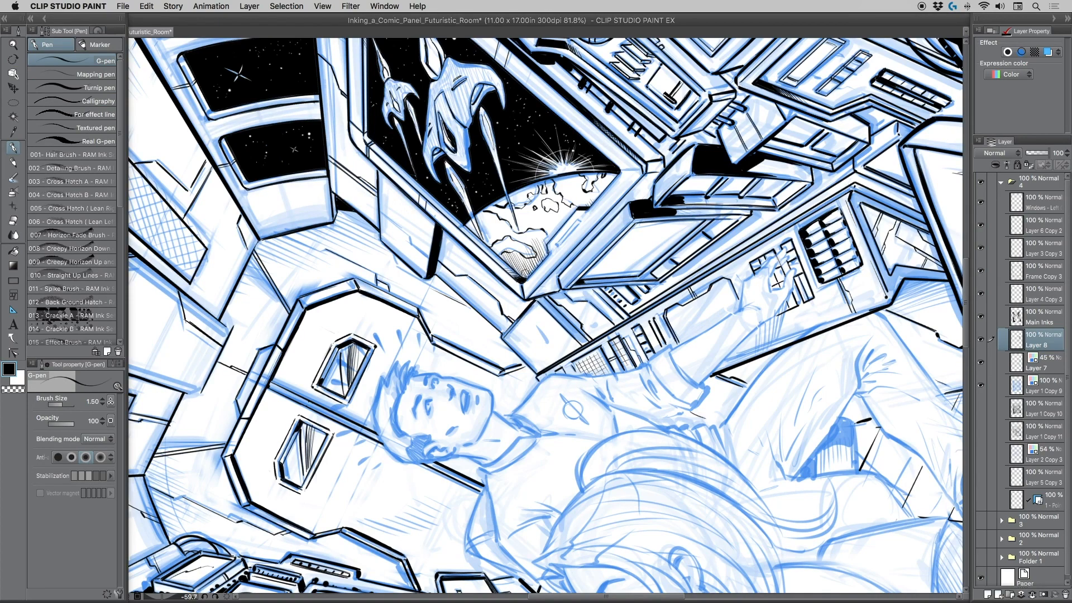
# Examine the inked consoles, large space window and seated man along the right wall at several canvas angles.
pyautogui.press('r')
pyautogui.moveTo(378, 288); pyautogui.dragTo(477, 116)
pyautogui.press('p')
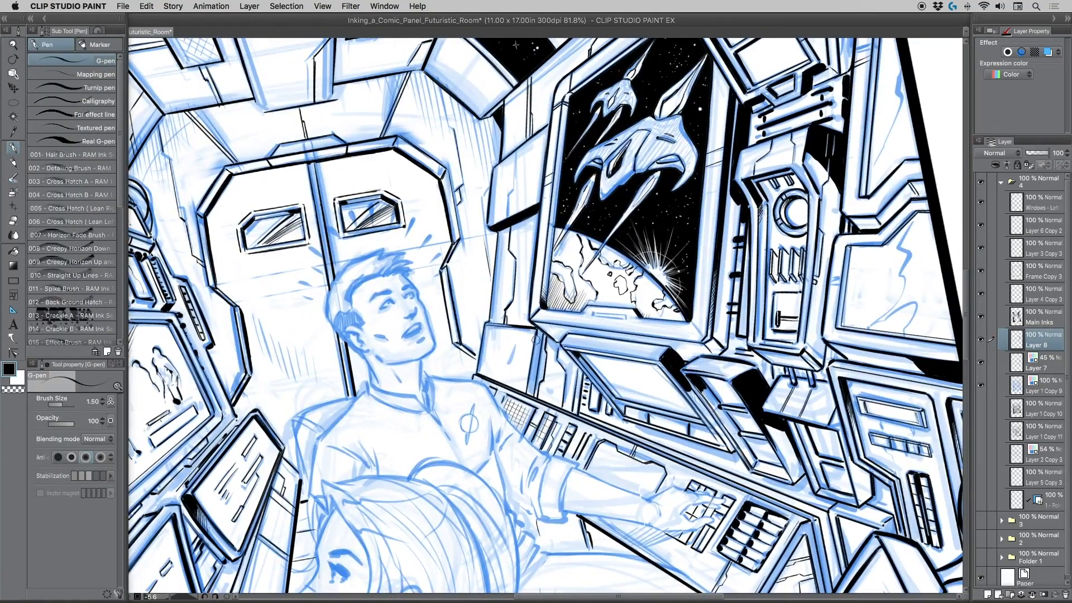
pyautogui.moveTo(536, 330); pyautogui.dragTo(530, 392)
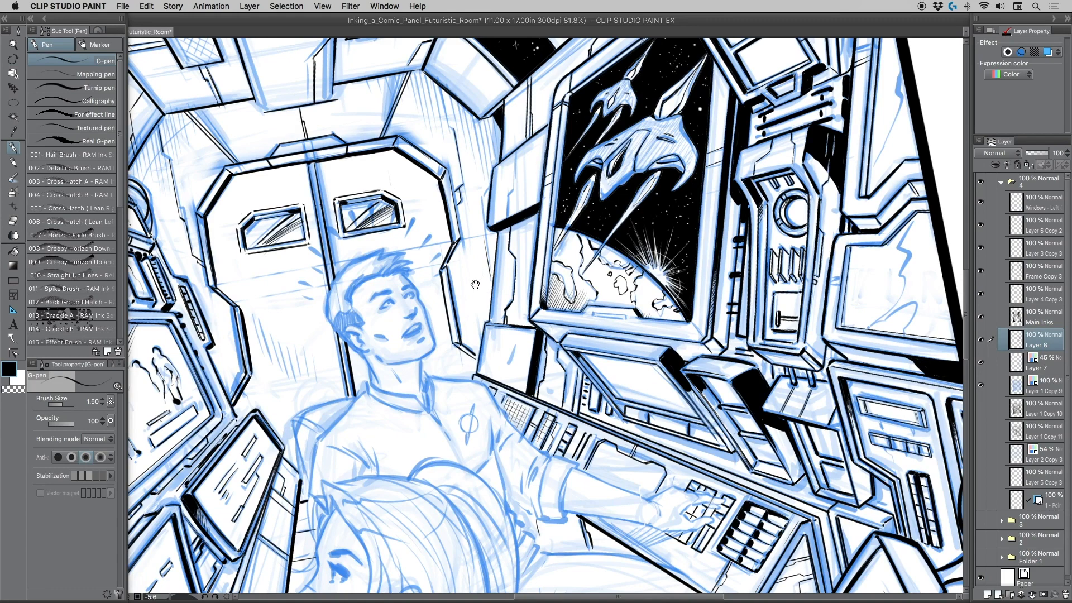
pyautogui.moveTo(490, 281); pyautogui.dragTo(421, 206)
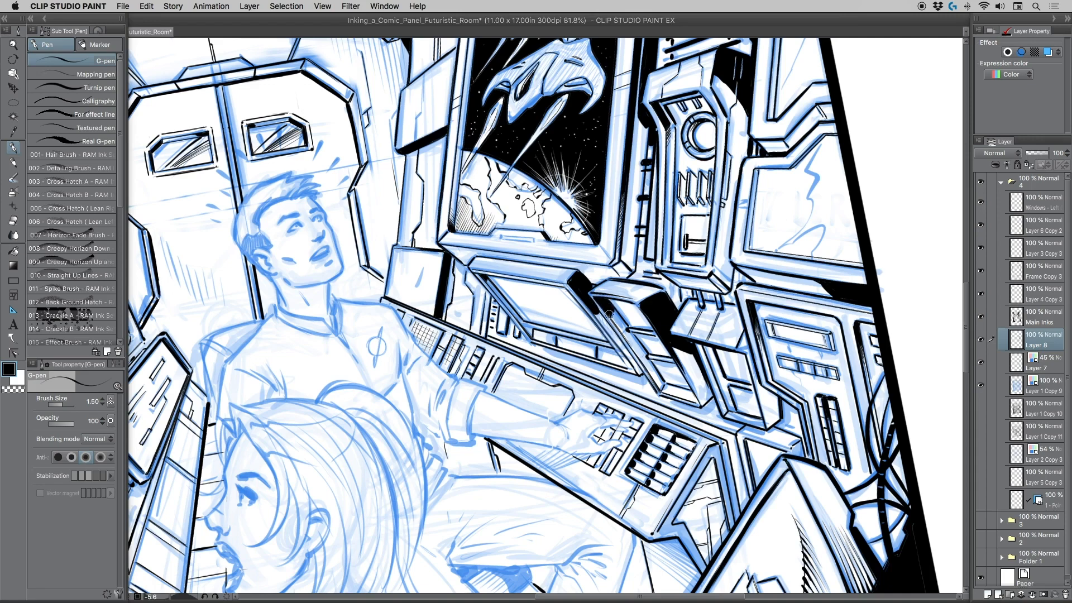
pyautogui.press('r')
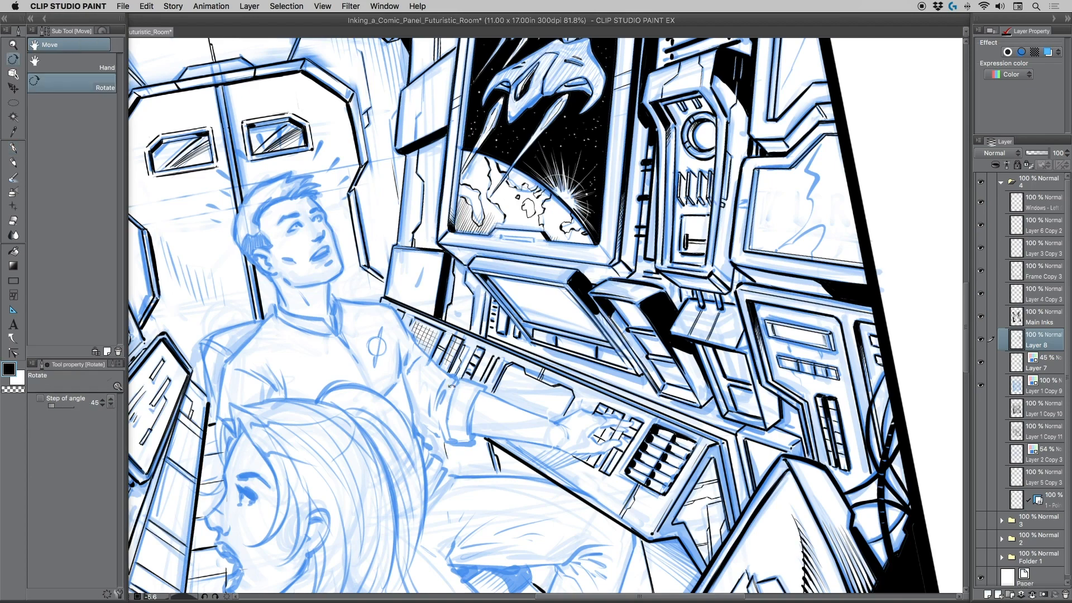
pyautogui.moveTo(468, 350); pyautogui.dragTo(564, 443)
pyautogui.press('p')
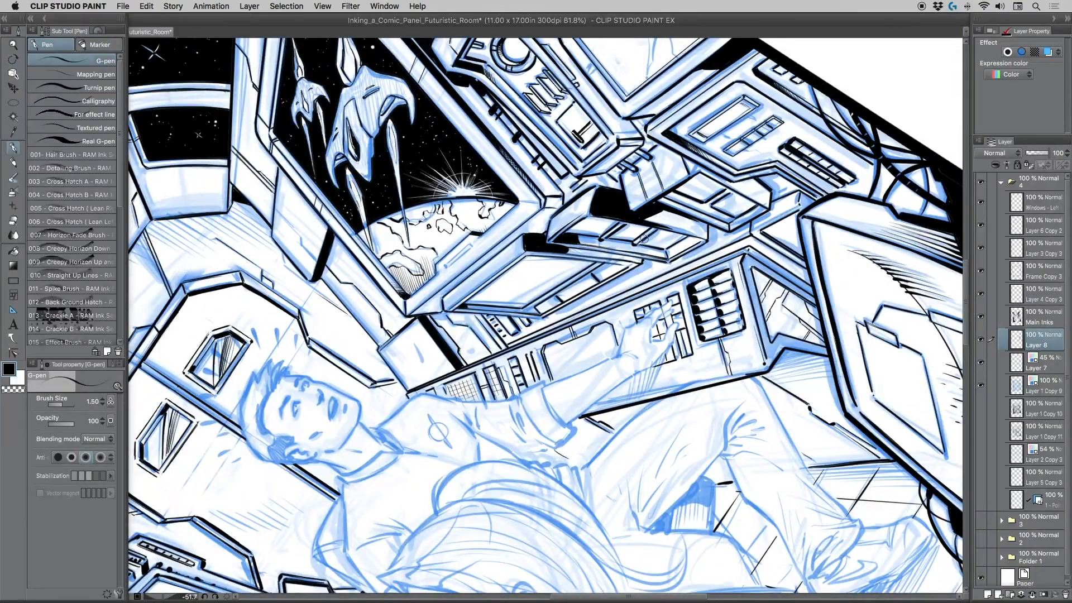
pyautogui.scroll(2, 444, 255)
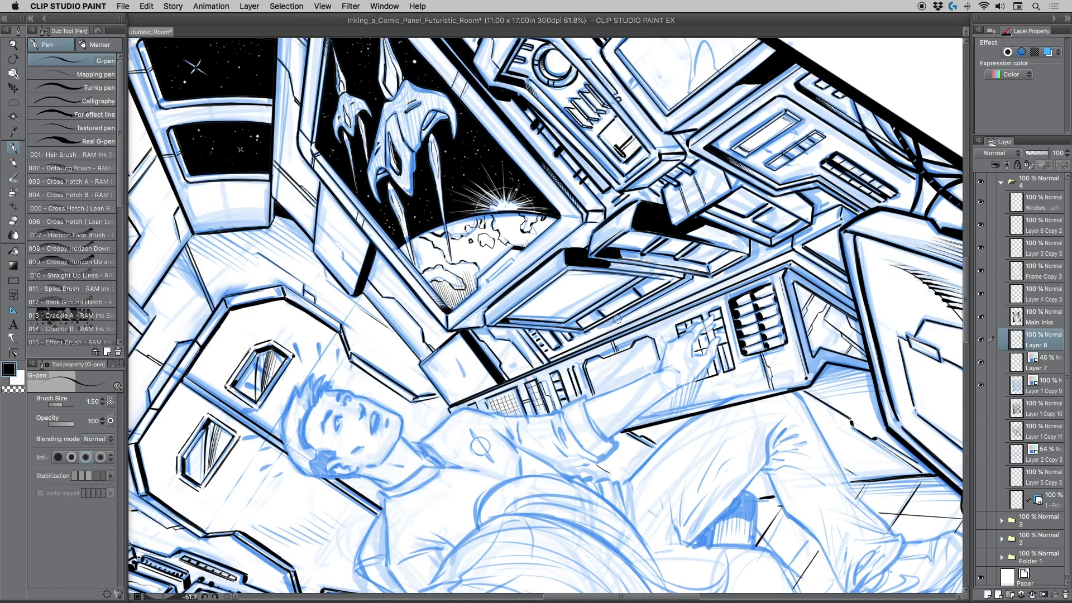
pyautogui.moveTo(596, 326); pyautogui.dragTo(687, 278)
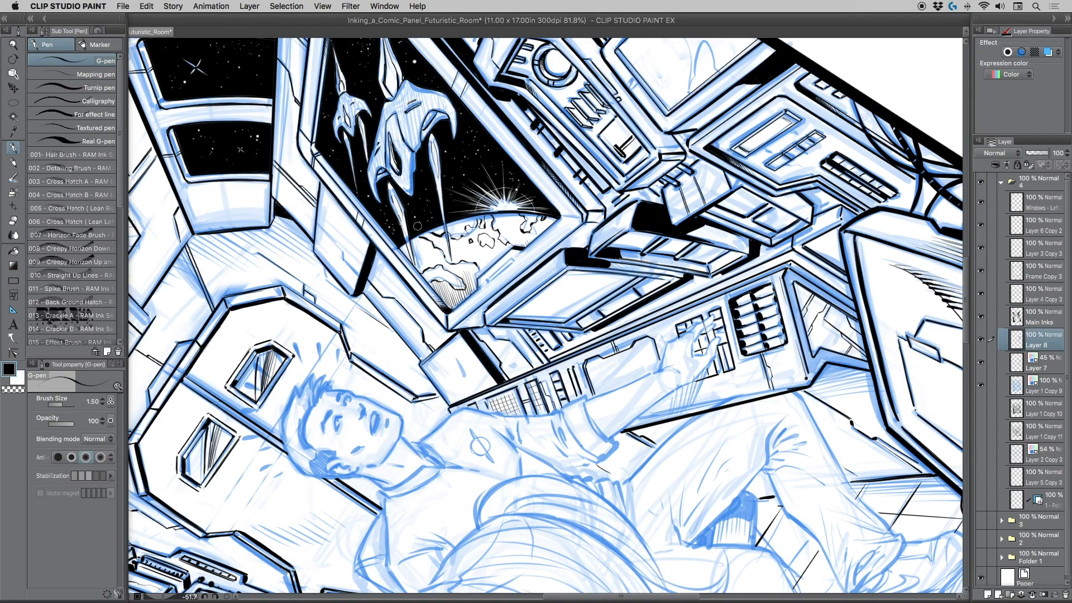
pyautogui.press('r')
pyautogui.moveTo(411, 281); pyautogui.dragTo(425, 143)
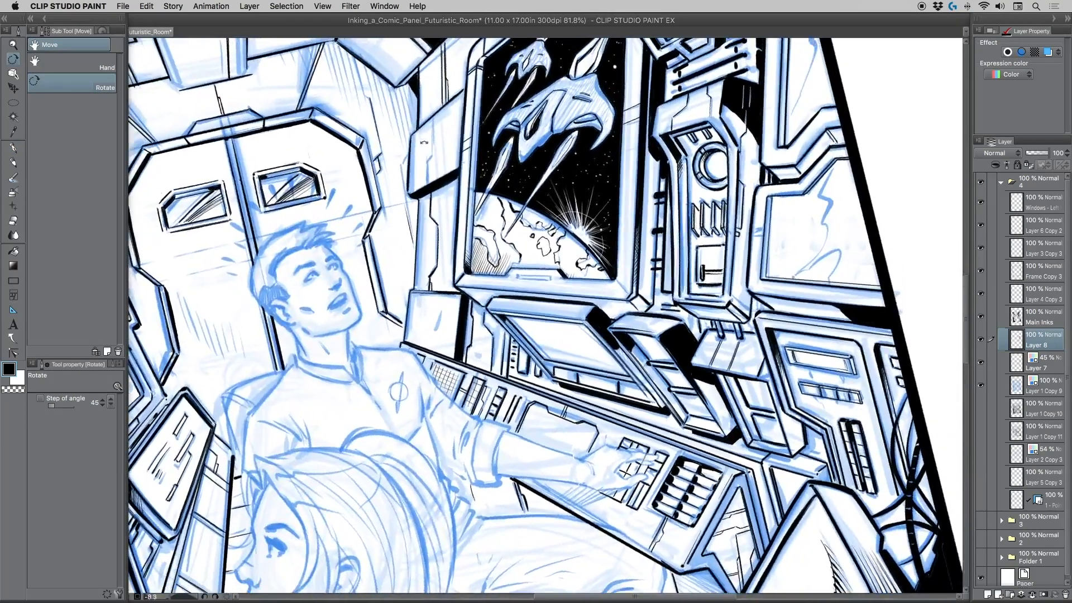
pyautogui.press('p')
pyautogui.moveTo(524, 318); pyautogui.dragTo(412, 247)
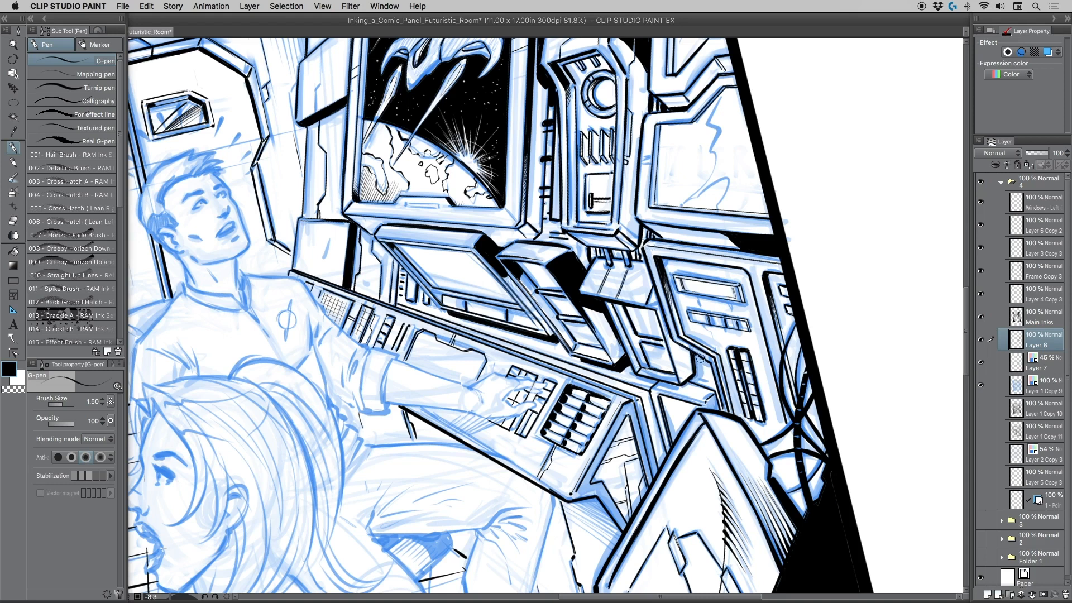
pyautogui.moveTo(700, 357); pyautogui.dragTo(696, 382)
pyautogui.moveTo(699, 370); pyautogui.dragTo(699, 359)
pyautogui.hotkey('shift', 'space')
pyautogui.moveTo(419, 384); pyautogui.dragTo(541, 410)
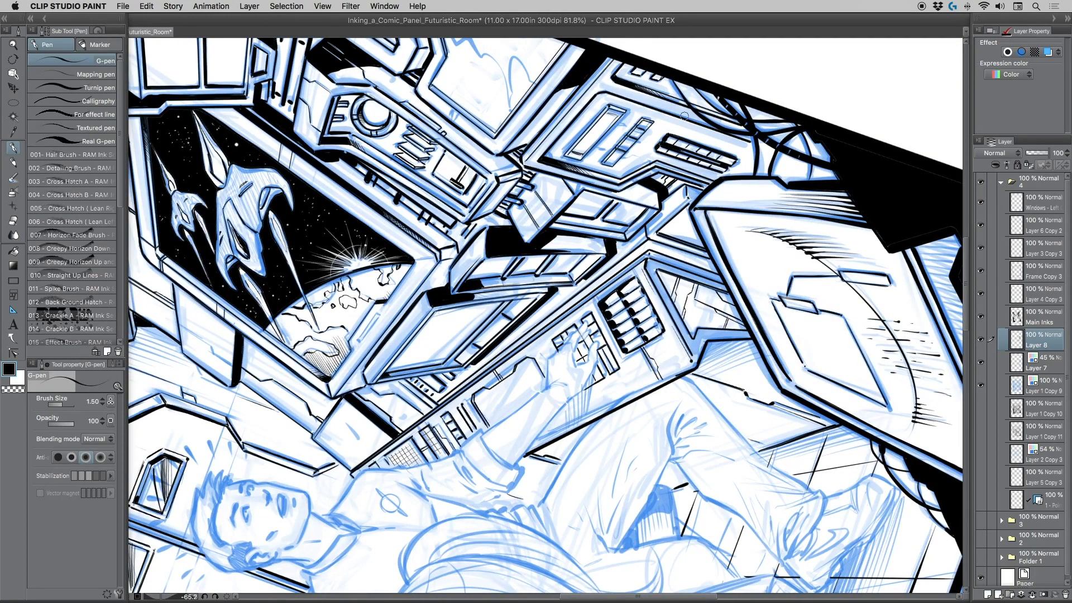
# Reset the canvas rotation and examine the overall panel composition at about 50% zoom.
pyautogui.doubleClick(13, 56)
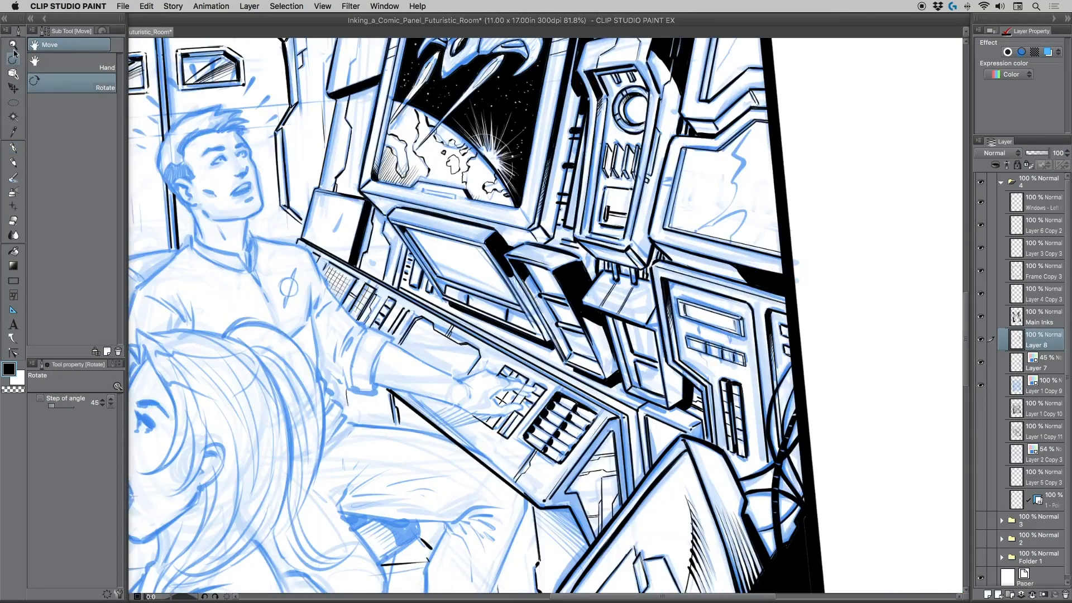
pyautogui.click(13, 45)
pyautogui.scroll(-5, 424, 219)
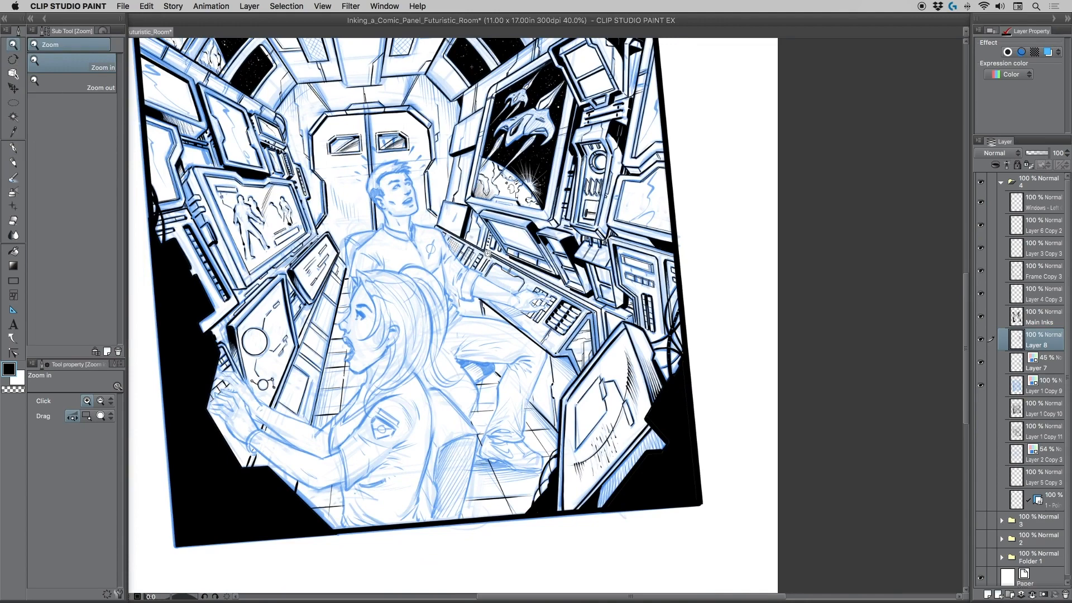
pyautogui.moveTo(502, 306); pyautogui.dragTo(526, 304)
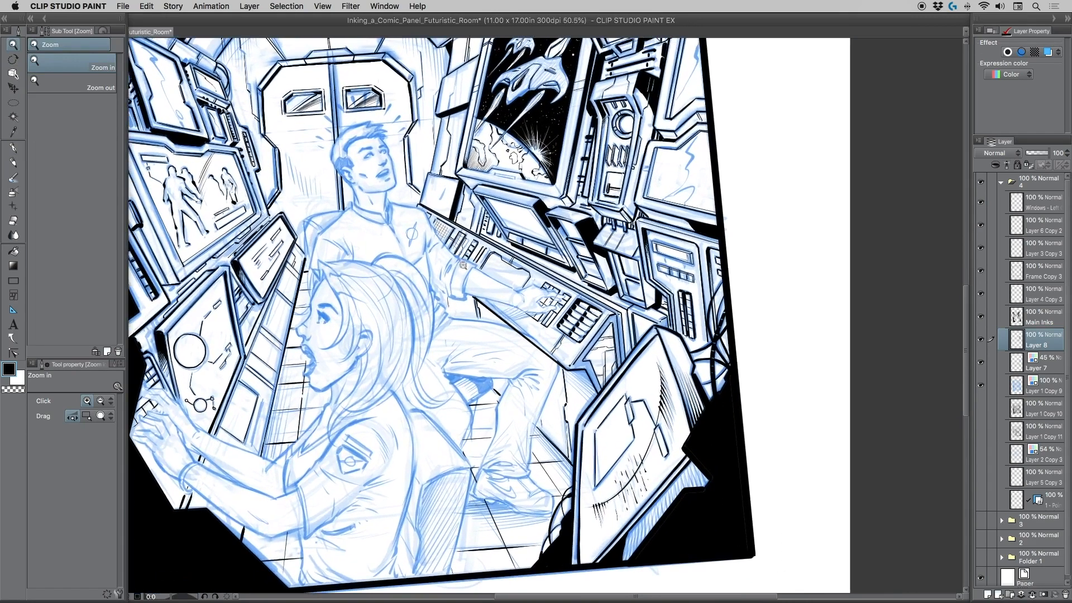
pyautogui.moveTo(423, 252); pyautogui.dragTo(464, 290)
pyautogui.moveTo(513, 201); pyautogui.dragTo(518, 279)
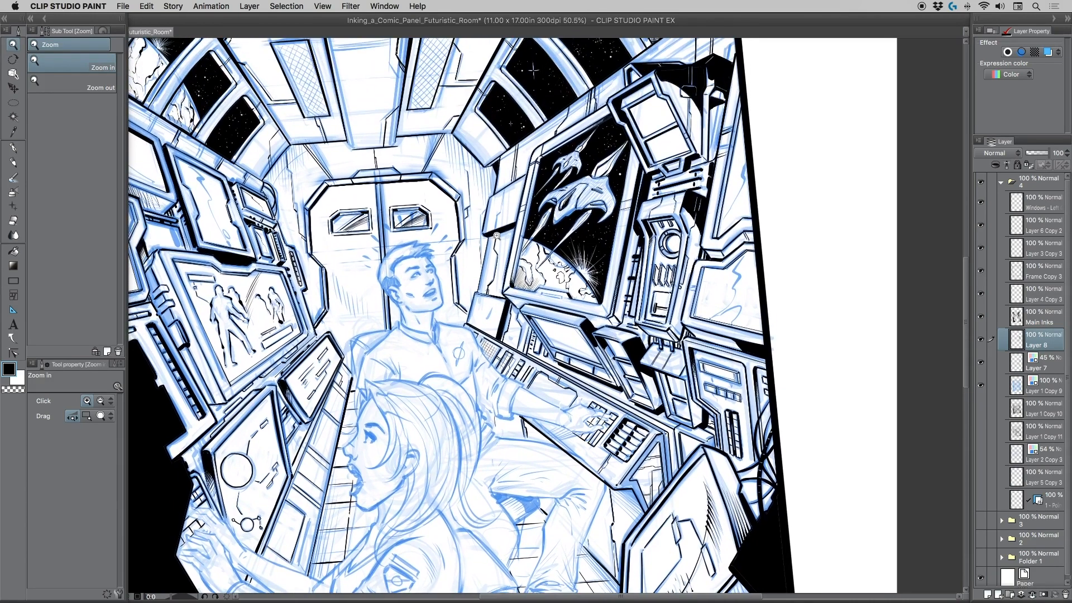
pyautogui.click(14, 149)
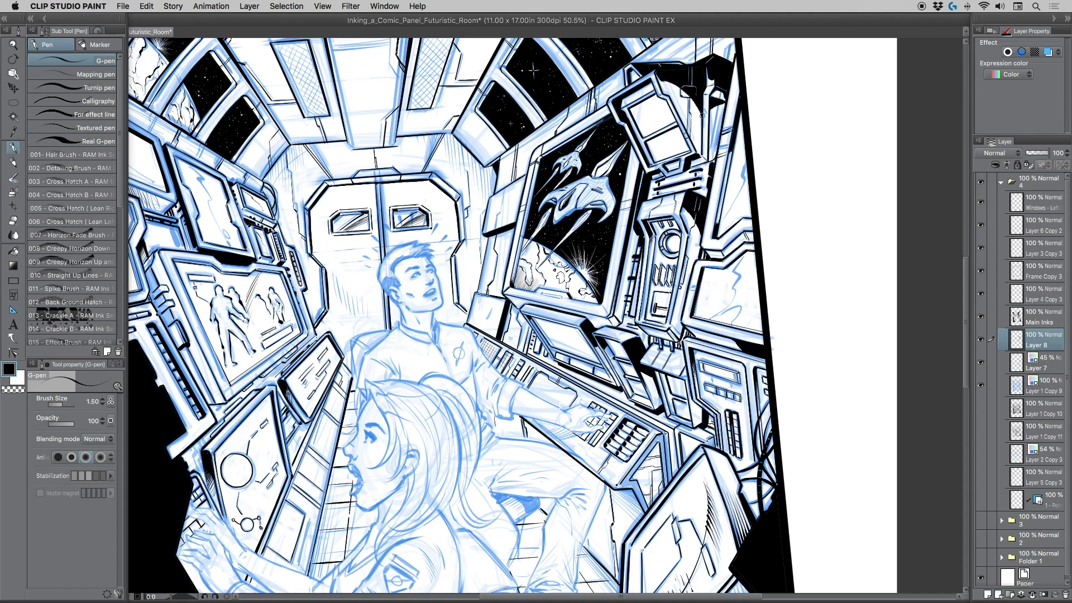
# Examine the left-wall monitors, the lower-left black area and the rest of the room around the two figures.
pyautogui.moveTo(451, 223); pyautogui.dragTo(500, 204)
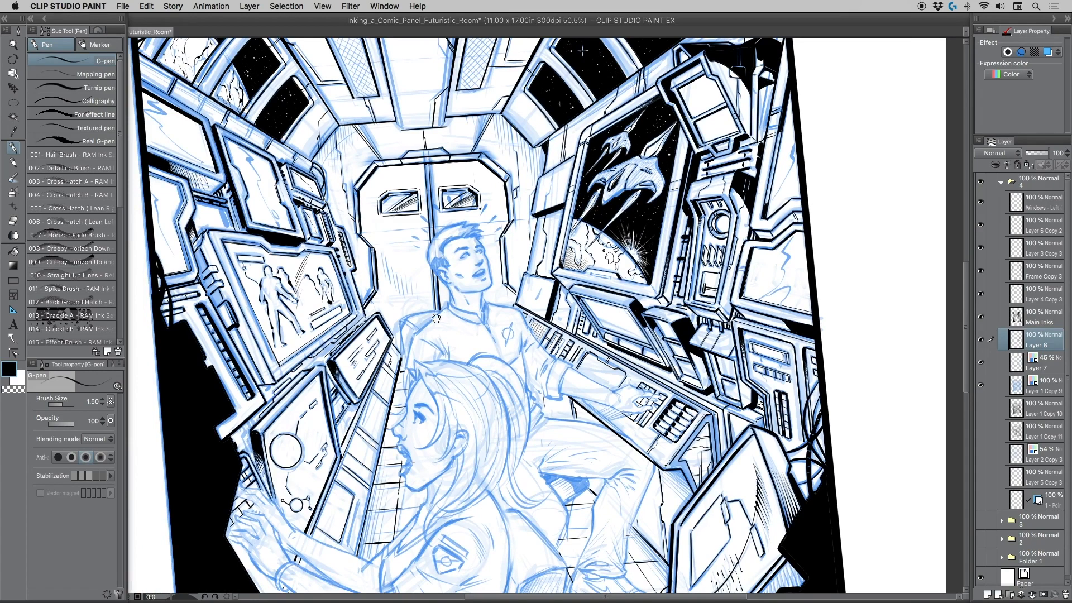
pyautogui.moveTo(417, 240); pyautogui.dragTo(549, 221)
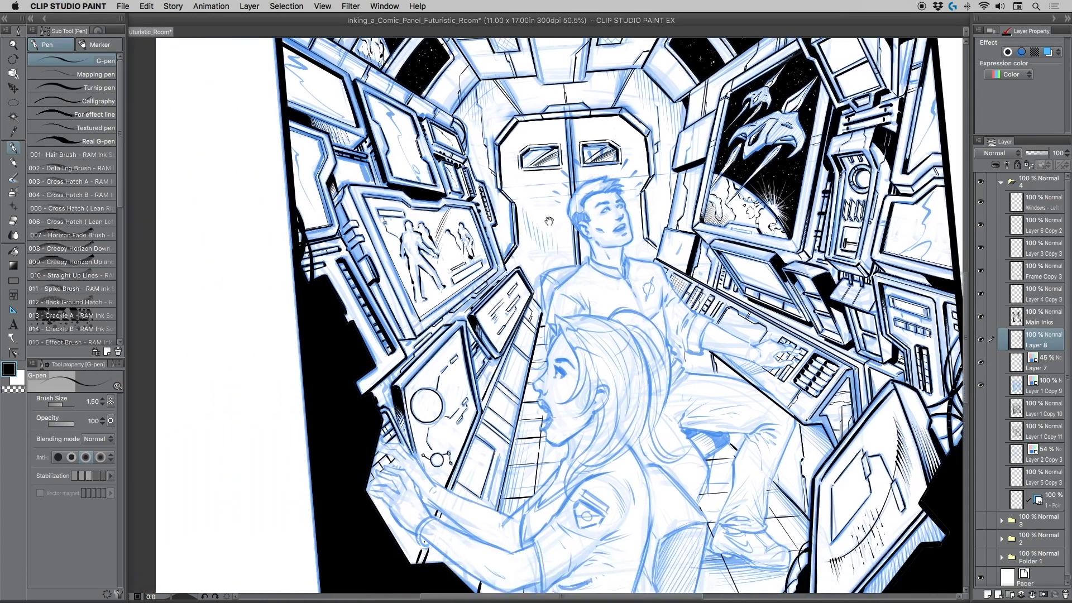
pyautogui.moveTo(414, 264); pyautogui.dragTo(498, 240)
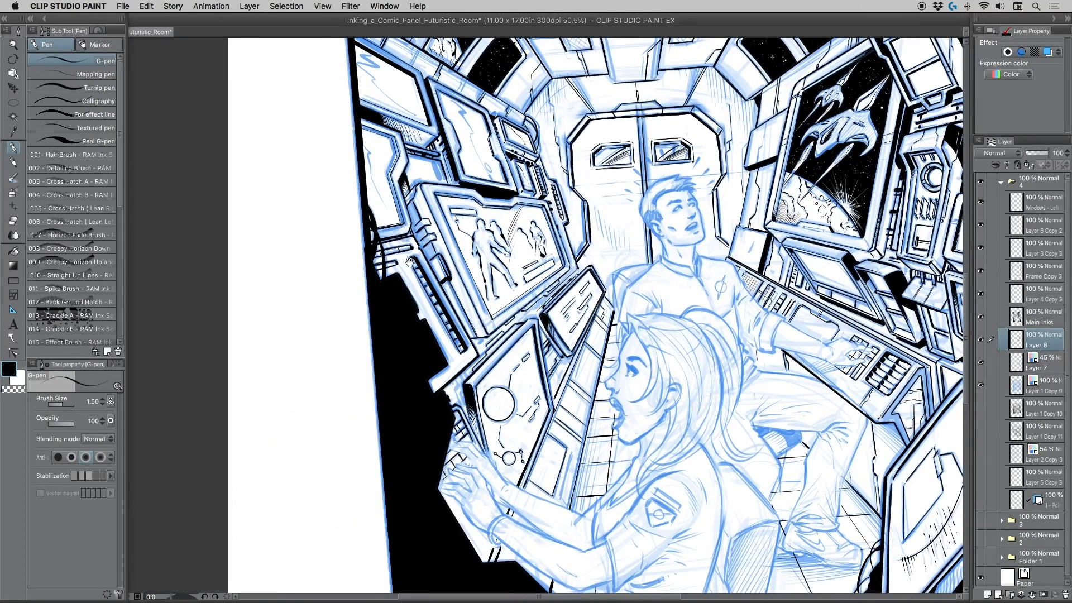
pyautogui.moveTo(409, 263); pyautogui.dragTo(428, 266)
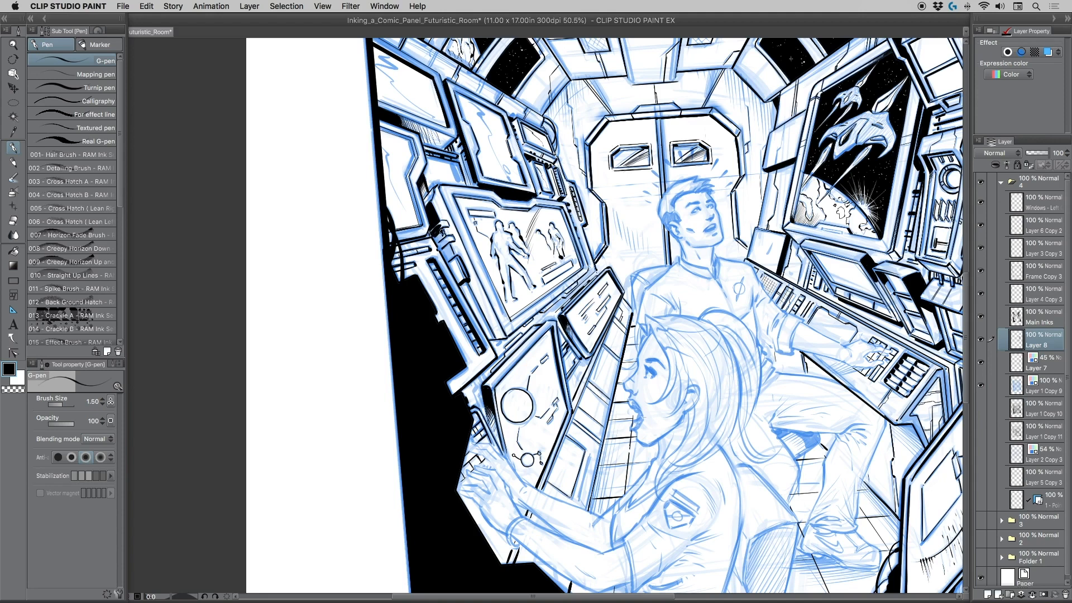
pyautogui.moveTo(442, 231); pyautogui.dragTo(438, 232)
pyautogui.moveTo(457, 259)
pyautogui.mouseDown()
pyautogui.moveTo(466, 281)
pyautogui.moveTo(457, 284)
pyautogui.mouseUp()
pyautogui.moveTo(463, 285)
pyautogui.mouseDown()
pyautogui.moveTo(490, 332)
pyautogui.moveTo(474, 306)
pyautogui.mouseUp()
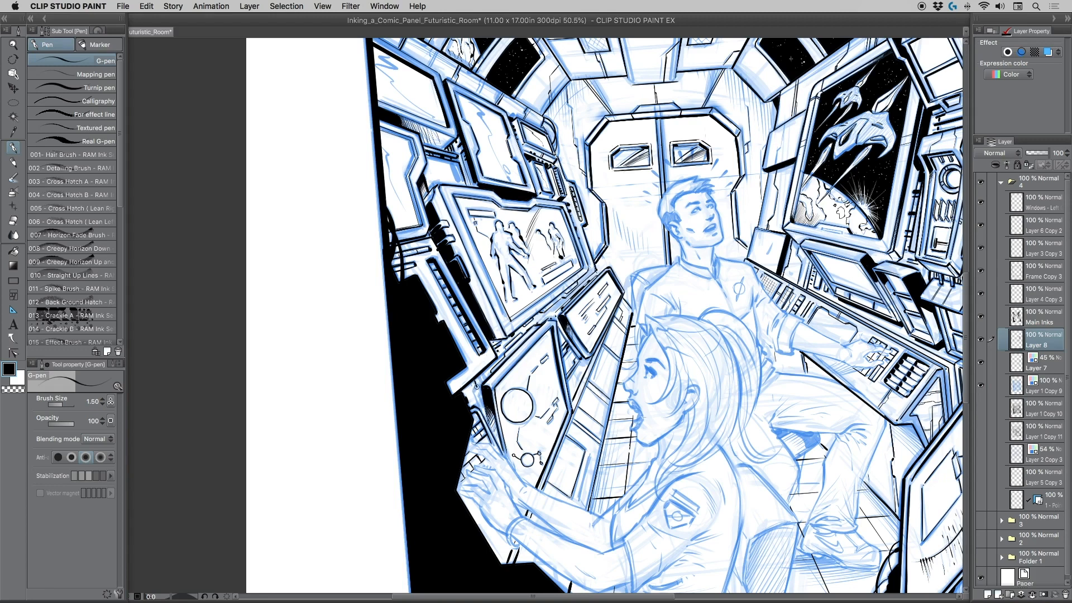
pyautogui.moveTo(476, 393)
pyautogui.mouseDown()
pyautogui.moveTo(482, 411)
pyautogui.moveTo(478, 381)
pyautogui.mouseUp()
pyautogui.moveTo(405, 356); pyautogui.dragTo(388, 336)
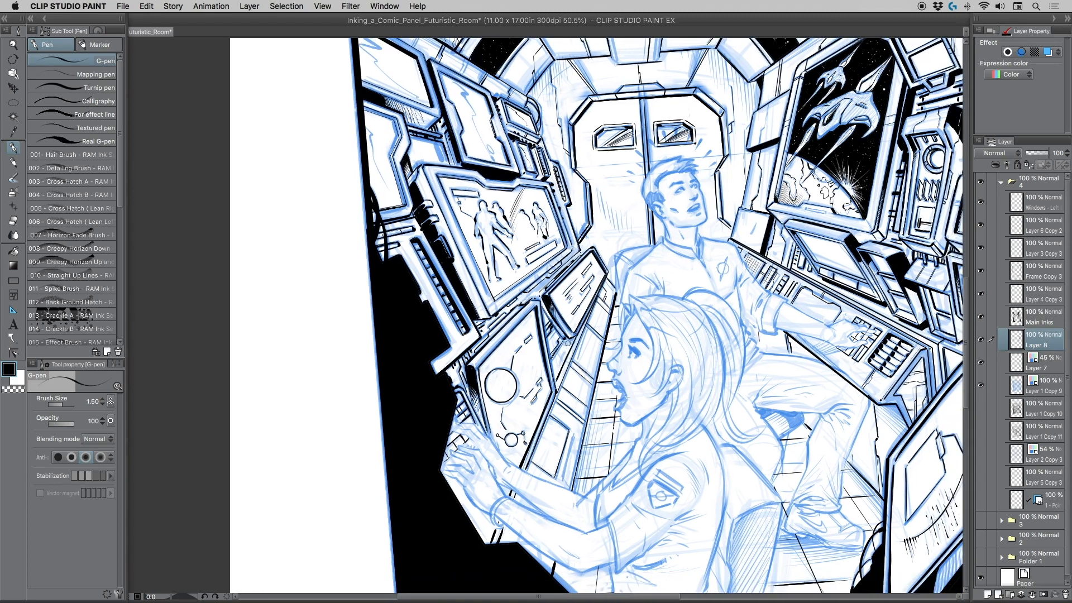
pyautogui.moveTo(564, 352); pyautogui.dragTo(553, 367)
pyautogui.moveTo(434, 329); pyautogui.dragTo(490, 390)
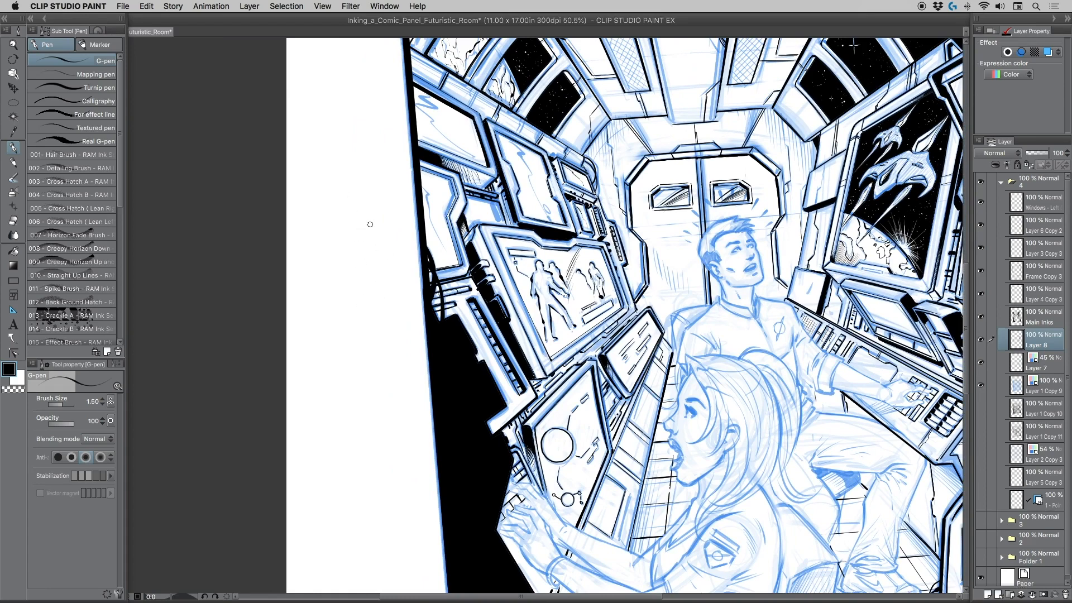
pyautogui.moveTo(418, 325); pyautogui.dragTo(305, 253)
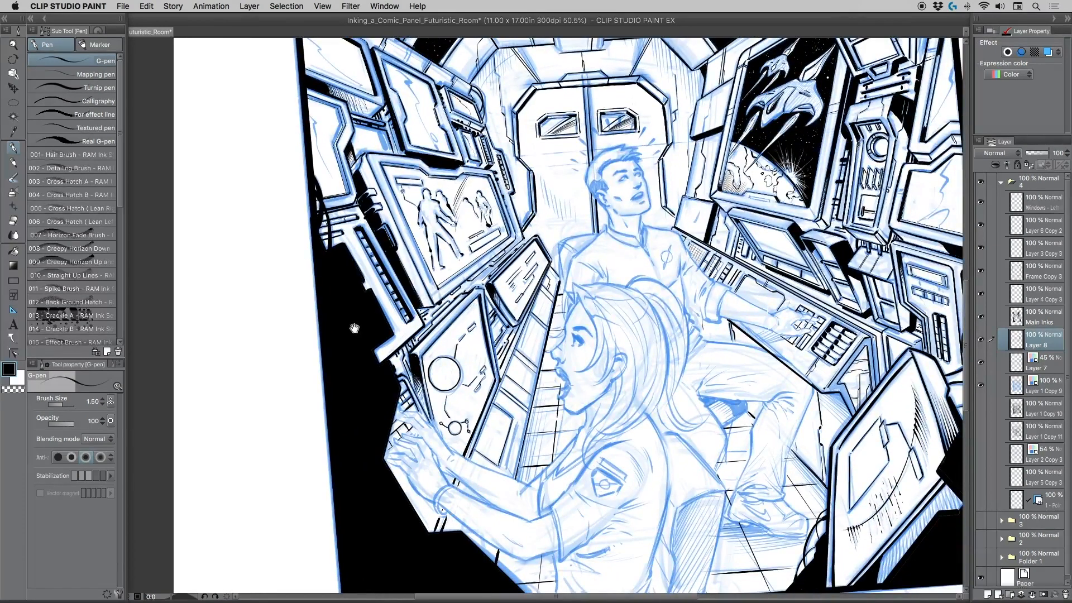
pyautogui.moveTo(339, 323); pyautogui.dragTo(293, 351)
# Show the whole page and hide the blue pencil sketch on Layer 1 Copy 9.
pyautogui.click(13, 44)
pyautogui.moveTo(336, 169); pyautogui.dragTo(357, 262)
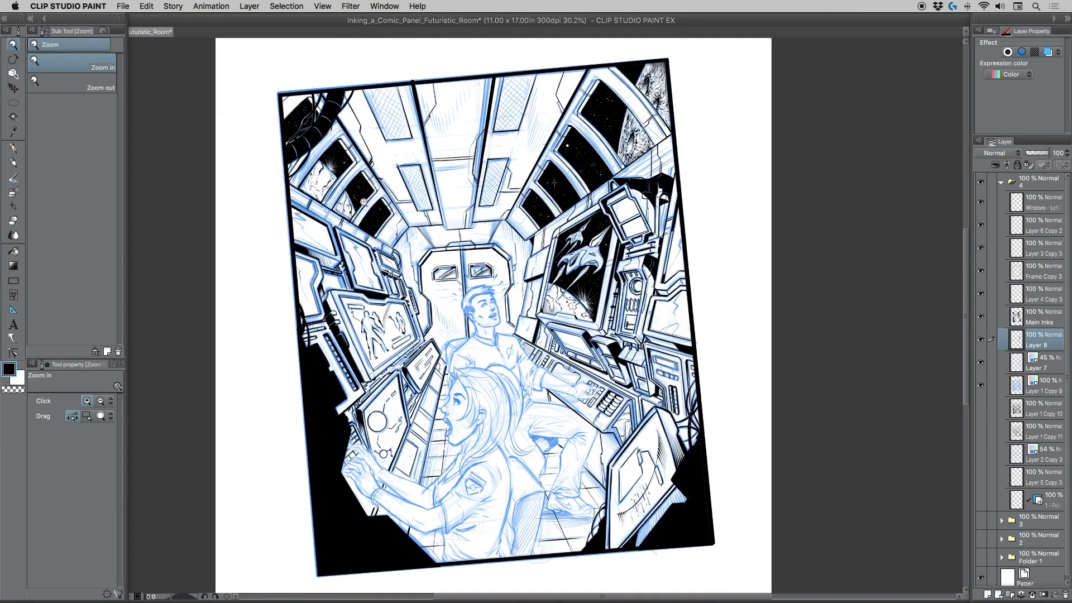
pyautogui.click(981, 385)
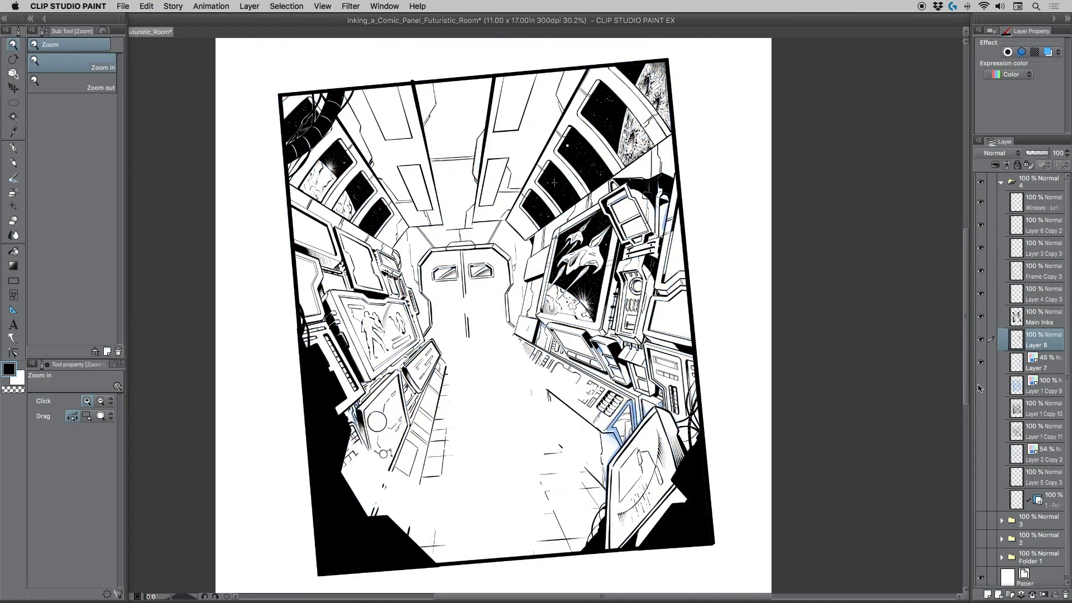
# Toggle the visibility of Layer 8 to compare the room with and without its inks, leaving the layer shown.
pyautogui.click(980, 340)
pyautogui.click(980, 341)
pyautogui.click(981, 341)
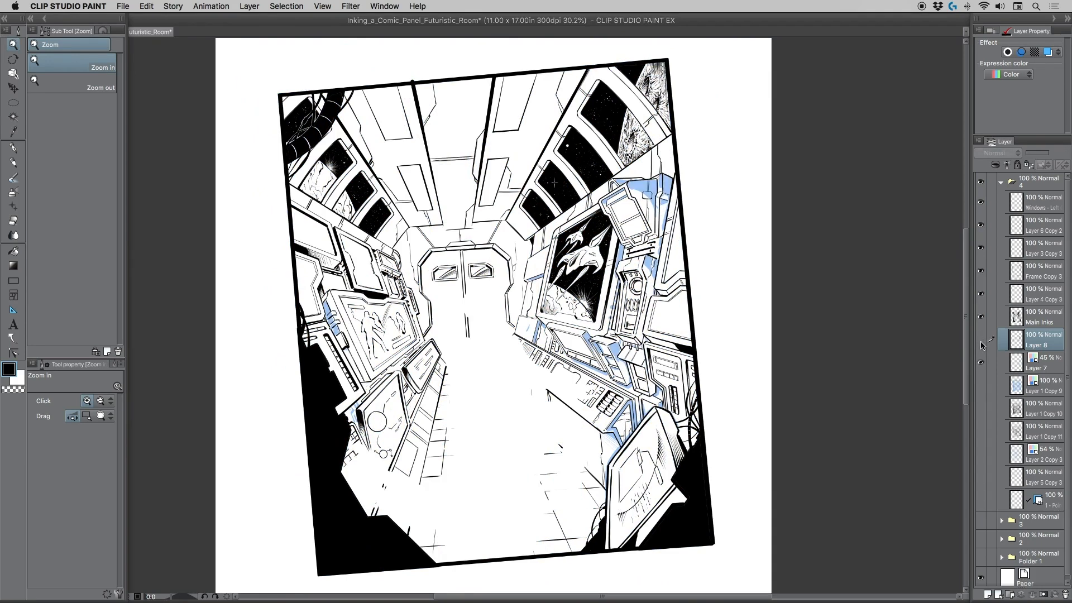
pyautogui.click(981, 342)
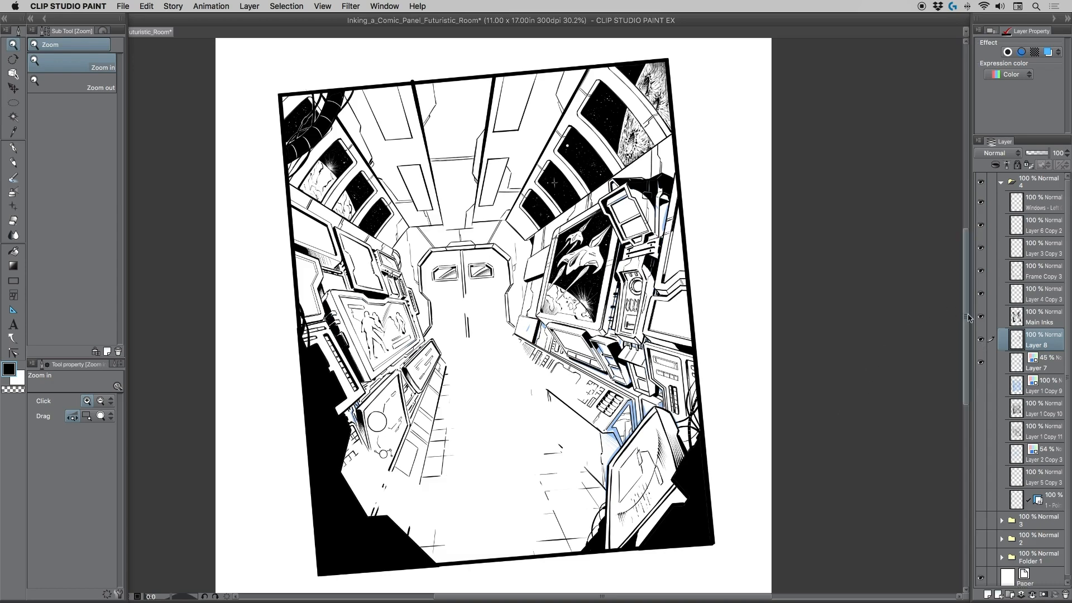
pyautogui.click(981, 339)
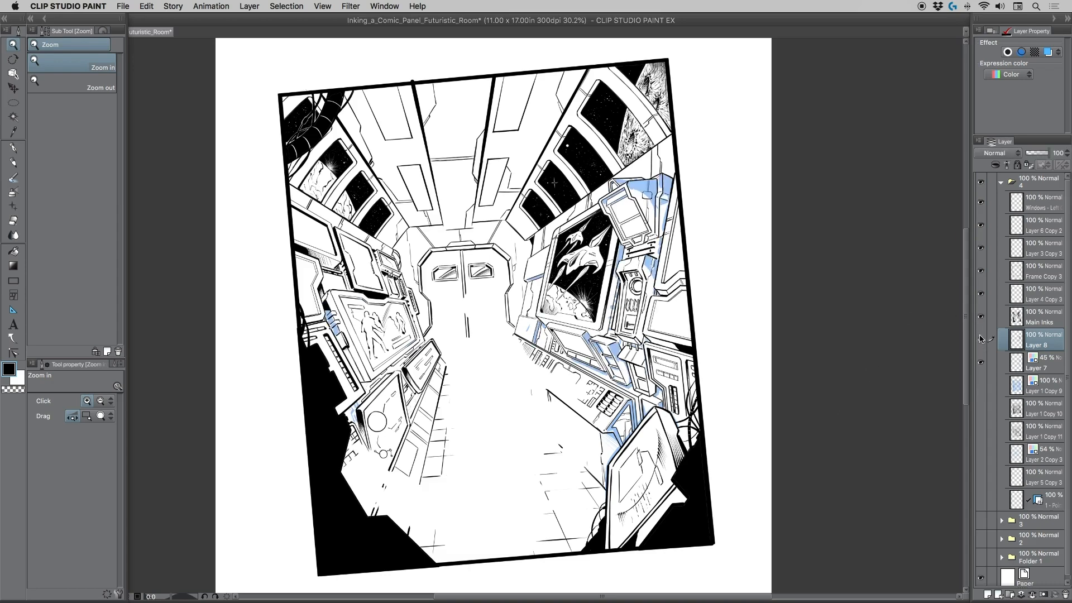
pyautogui.click(981, 339)
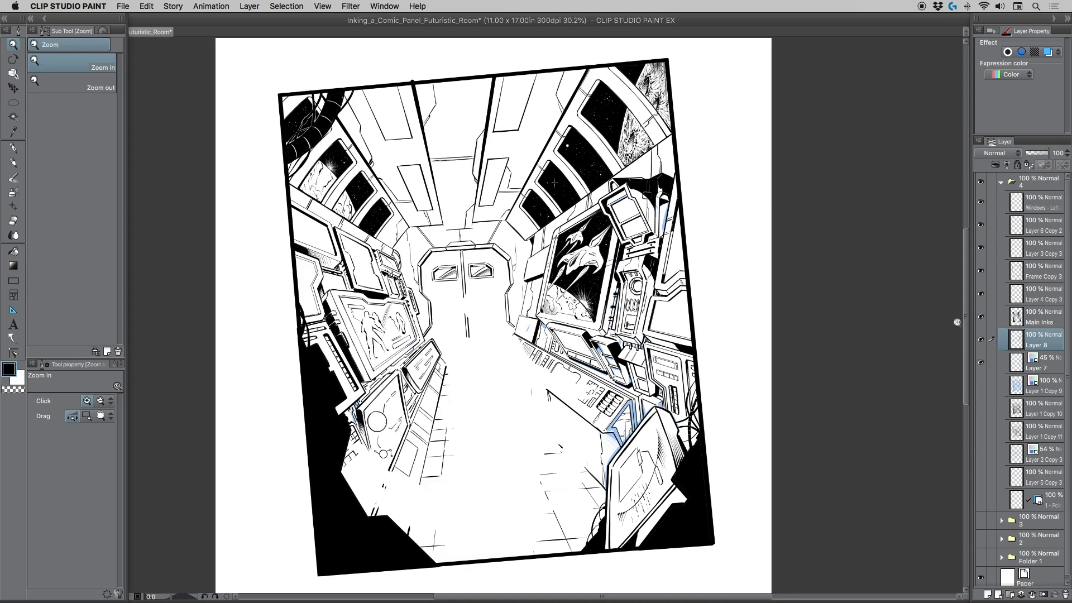
# Ink fine lines along the top and right edges of the blank middle monitor on the left wall with the G-pen at size 0.60.
pyautogui.click(13, 147)
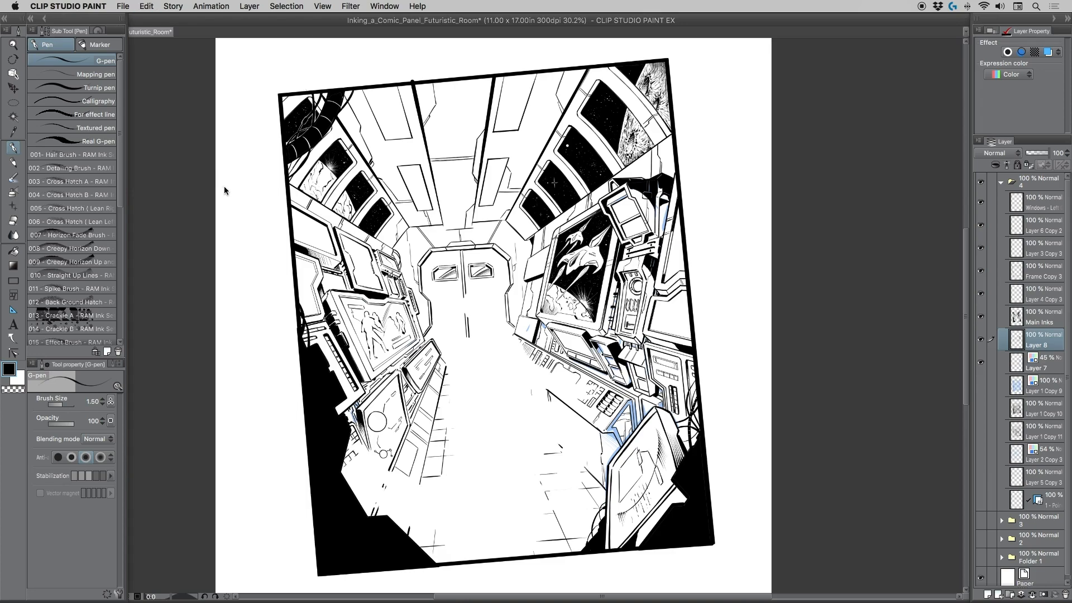
pyautogui.click(14, 43)
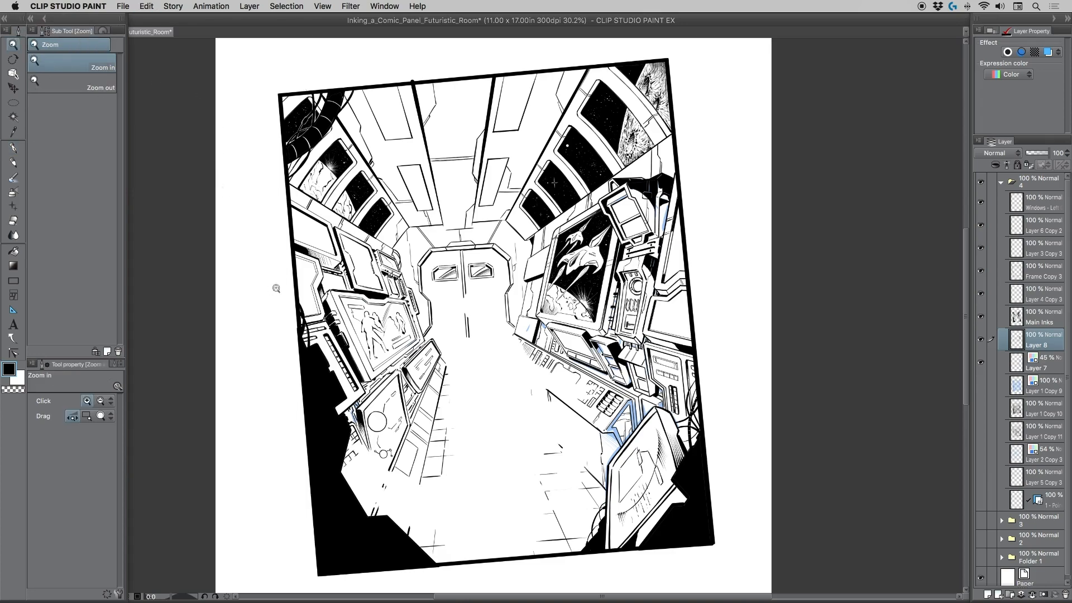
pyautogui.moveTo(270, 282); pyautogui.dragTo(333, 287)
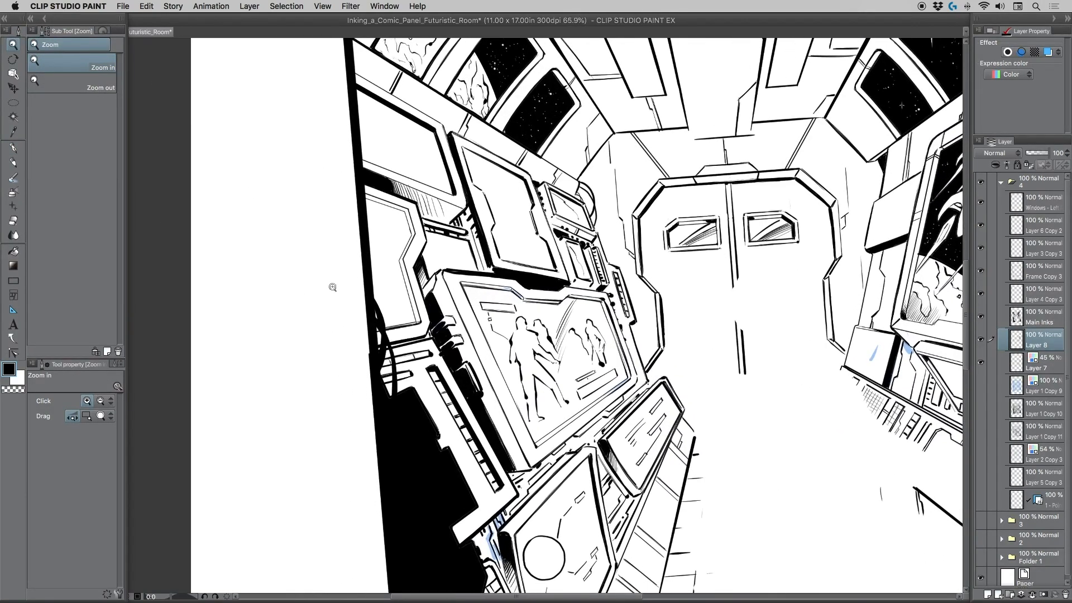
pyautogui.click(13, 148)
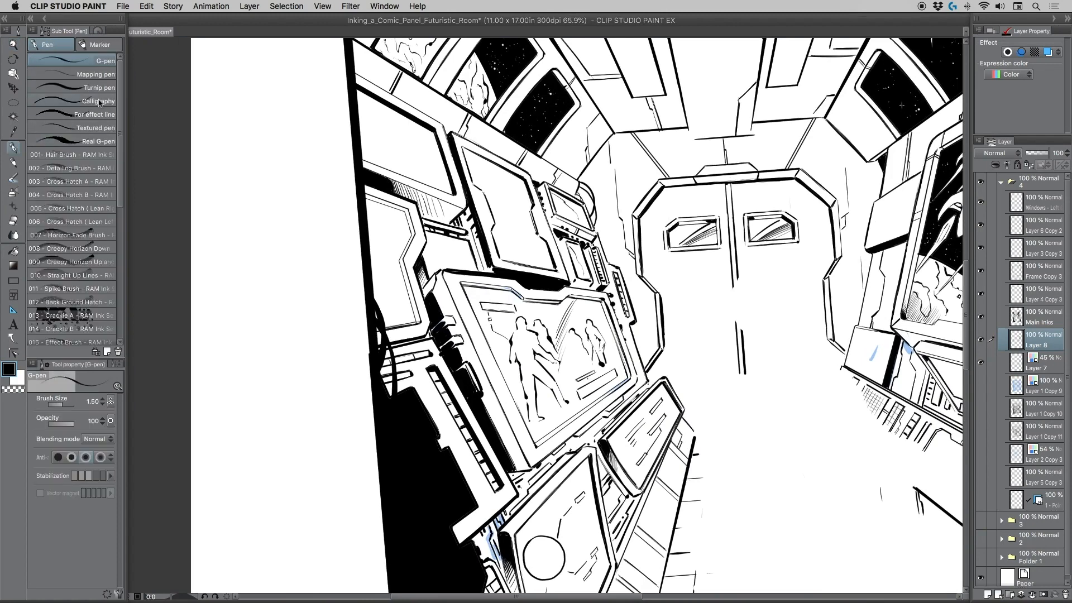
pyautogui.press('[')
pyautogui.press('[')
pyautogui.moveTo(465, 138); pyautogui.dragTo(528, 172)
pyautogui.moveTo(453, 133); pyautogui.dragTo(530, 174)
pyautogui.moveTo(549, 220)
pyautogui.mouseDown()
pyautogui.moveTo(555, 240)
pyautogui.moveTo(535, 227)
pyautogui.moveTo(539, 235)
pyautogui.mouseUp()
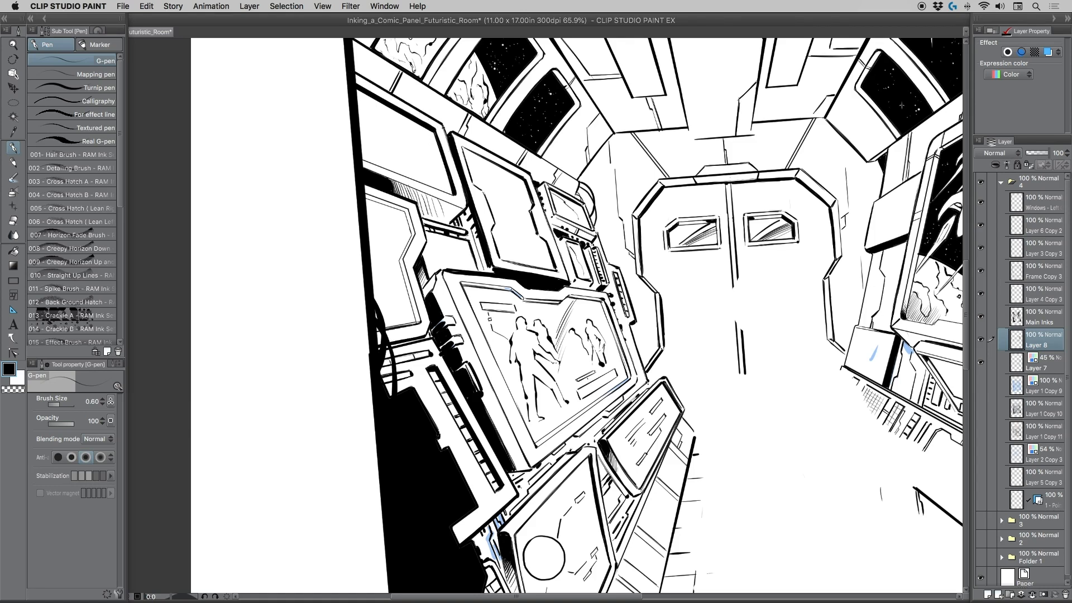
# Add thinner strokes along the left side of the blank left-wall monitor with the G-pen at size 0.40.
pyautogui.moveTo(445, 131); pyautogui.dragTo(448, 145)
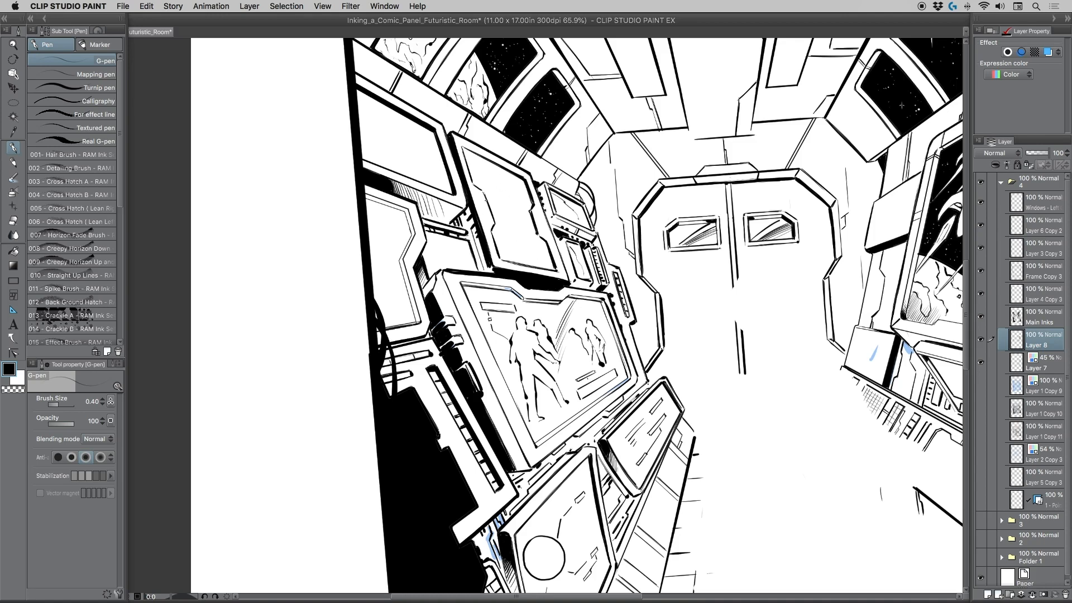
pyautogui.moveTo(483, 193); pyautogui.dragTo(494, 219)
pyautogui.moveTo(459, 144); pyautogui.dragTo(466, 163)
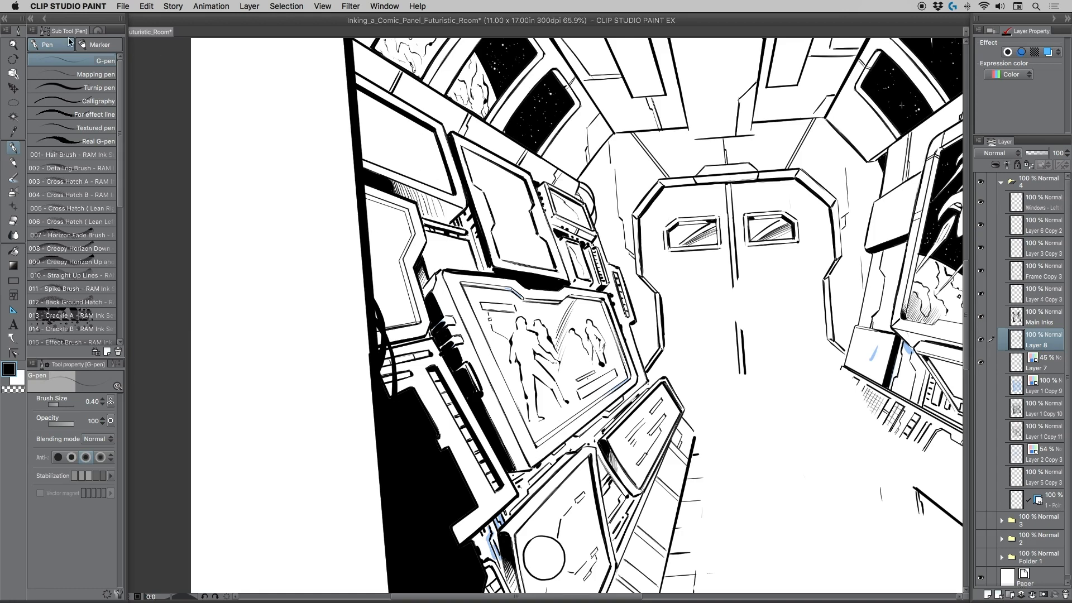
# Thicken the far-left monitor's frame and the top edge of the monitor showing the figures with the G-pen at size 0.70.
pyautogui.click(12, 44)
pyautogui.keyDown('alt'); pyautogui.click(478, 187); pyautogui.keyUp('alt')
pyautogui.moveTo(496, 230); pyautogui.dragTo(404, 246)
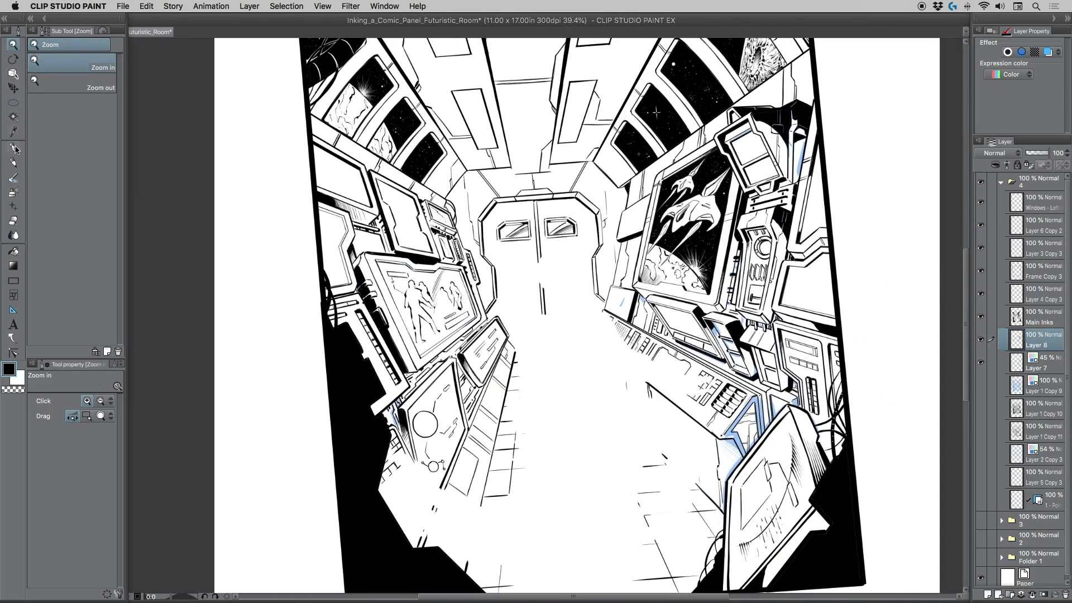
pyautogui.click(13, 148)
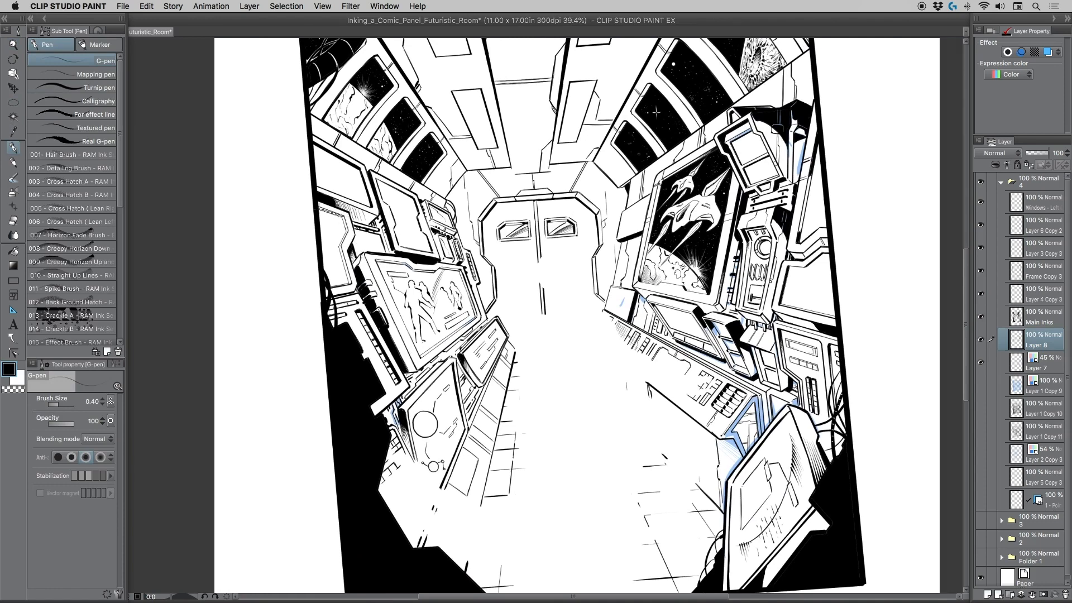
pyautogui.press(']')
pyautogui.press(']')
pyautogui.press(']')
pyautogui.moveTo(348, 232); pyautogui.dragTo(341, 247)
pyautogui.moveTo(339, 244); pyautogui.dragTo(347, 274)
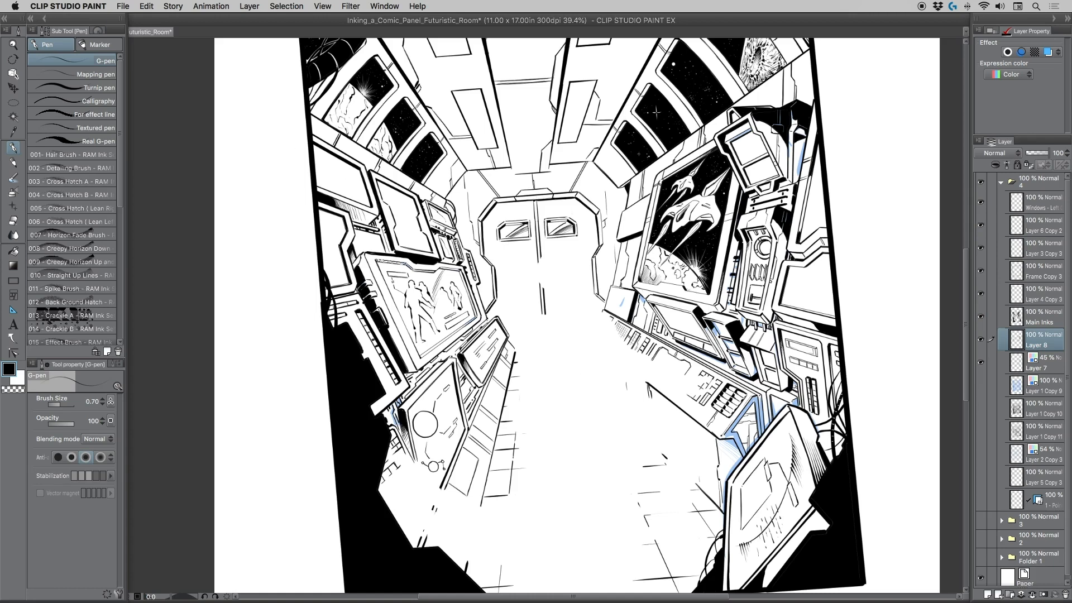
pyautogui.moveTo(407, 266); pyautogui.dragTo(378, 259)
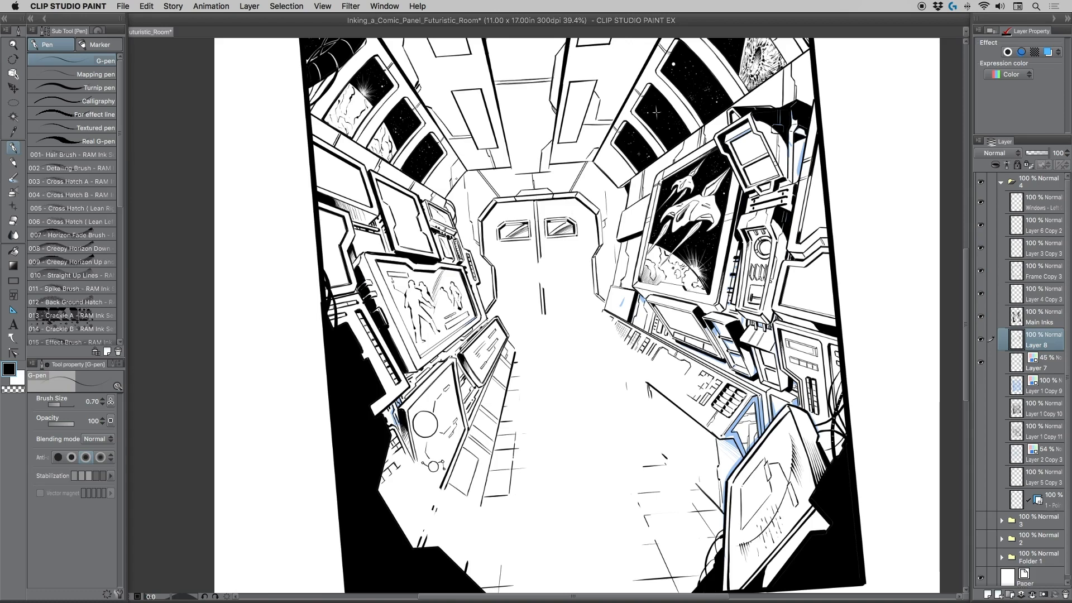
# Ink the right and lower inner edges of the left-wall monitor showing the figures with the G-pen at size 0.60.
pyautogui.click(13, 44)
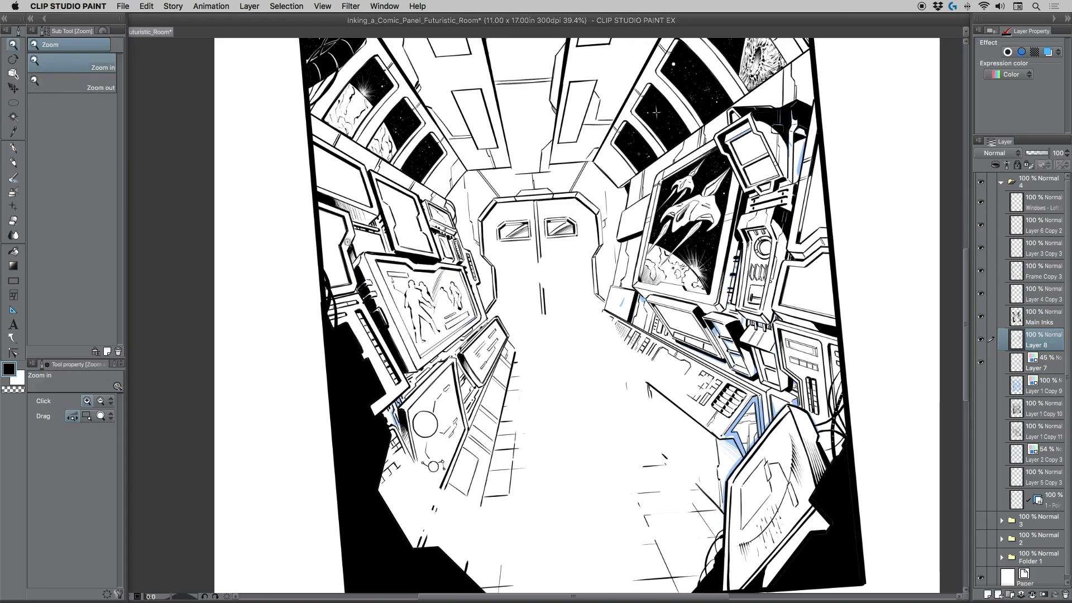
pyautogui.click(364, 250)
pyautogui.click(13, 147)
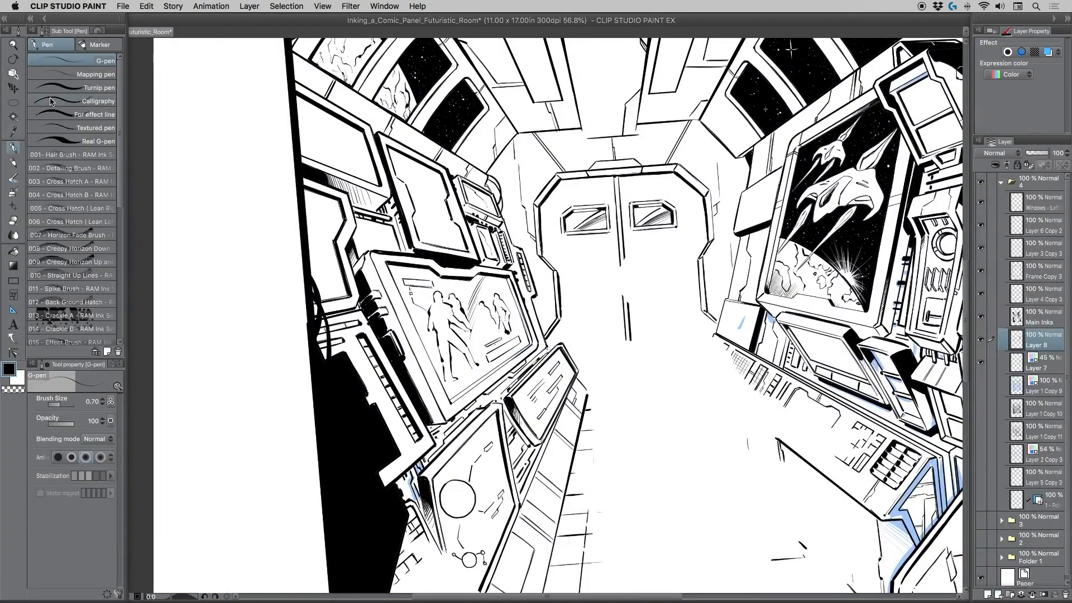
pyautogui.press(']')
pyautogui.moveTo(508, 279)
pyautogui.mouseDown()
pyautogui.moveTo(531, 341)
pyautogui.moveTo(525, 323)
pyautogui.moveTo(513, 357)
pyautogui.moveTo(455, 398)
pyautogui.mouseUp()
pyautogui.moveTo(482, 379)
pyautogui.mouseDown()
pyautogui.moveTo(449, 404)
pyautogui.moveTo(477, 386)
pyautogui.mouseUp()
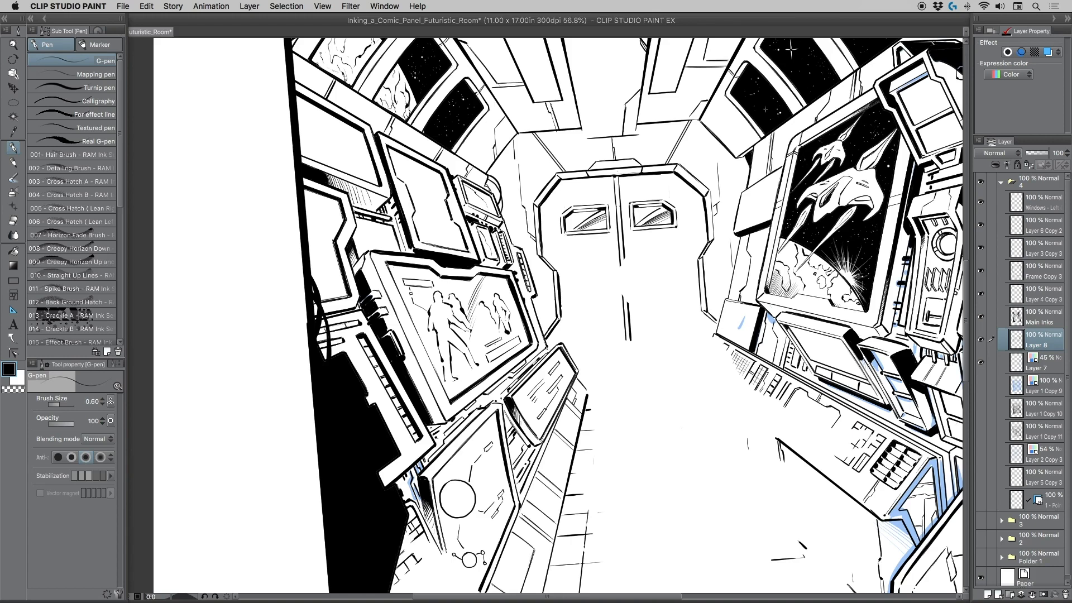
# Thicken the left frame edge of the figure monitor on a rotated canvas, undoing the first stroke and redrawing it with the G-pen up to size 1.70.
pyautogui.press(']')
pyautogui.press(']')
pyautogui.press(']')
pyautogui.moveTo(369, 257); pyautogui.dragTo(398, 322)
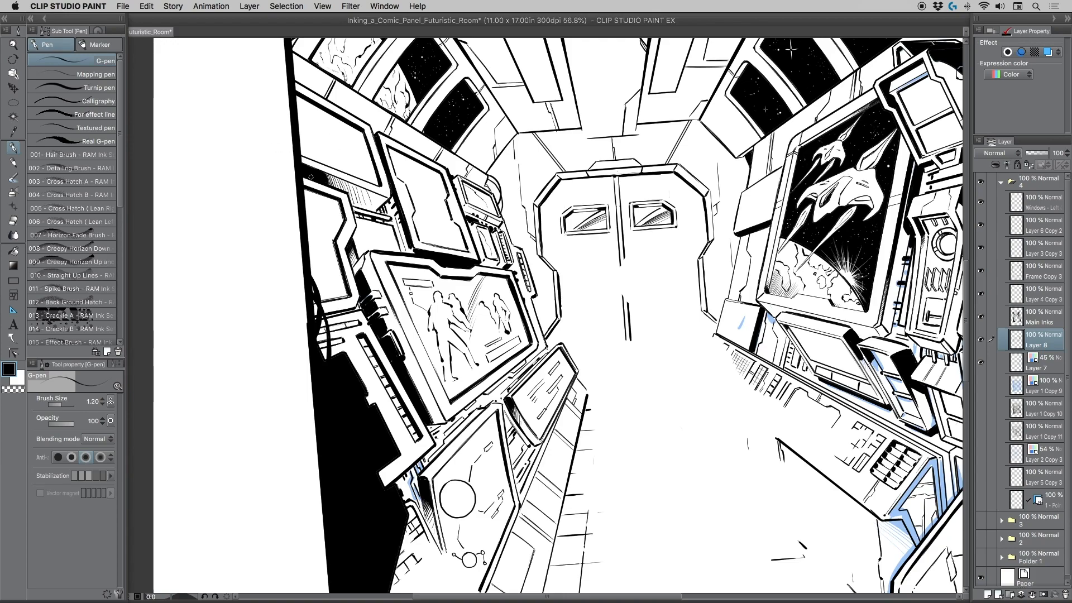
pyautogui.hotkey('shift', 'space')
pyautogui.moveTo(311, 177); pyautogui.dragTo(433, 73)
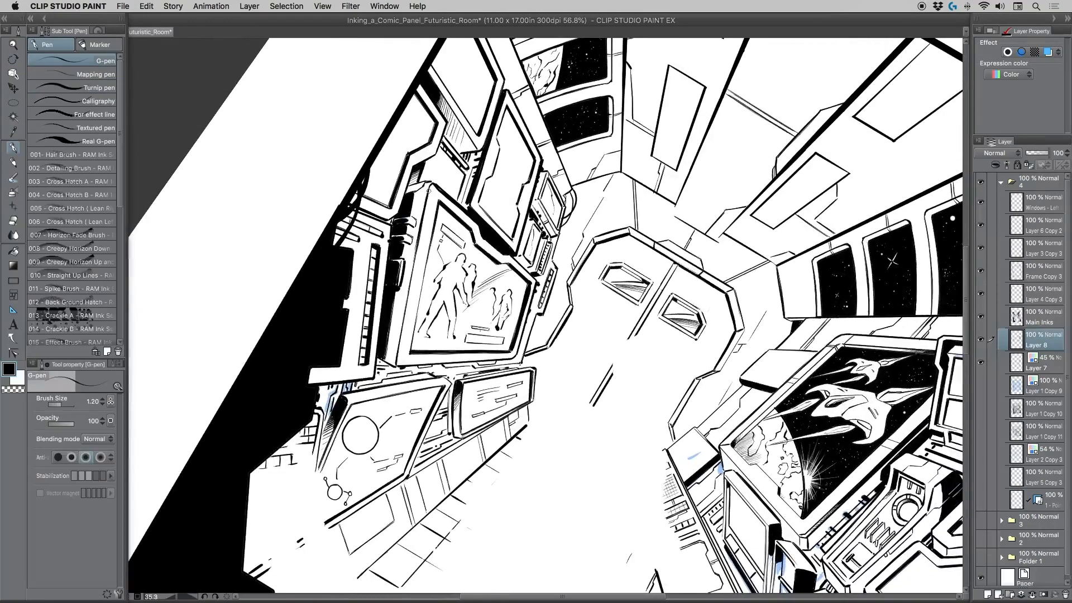
pyautogui.press('super+z')
pyautogui.press(']')
pyautogui.moveTo(424, 204); pyautogui.dragTo(409, 288)
pyautogui.press(']')
pyautogui.moveTo(431, 240); pyautogui.dragTo(426, 271)
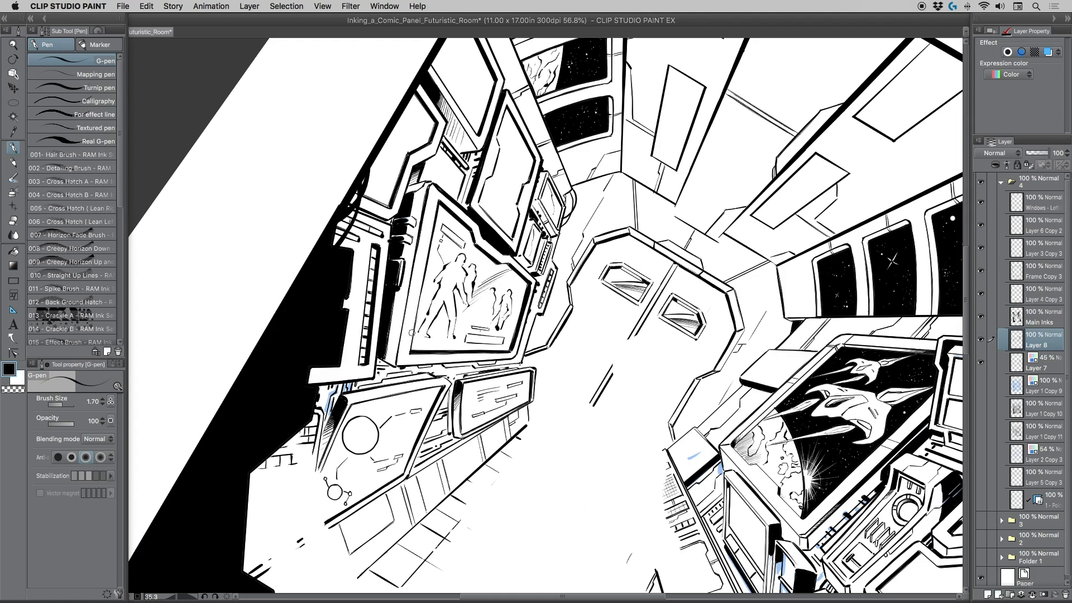
# Reset the canvas rotation and ink the blue-sketched end of the right-hand console beside the foreground monitor with the G-pen at size 1.20.
pyautogui.press(']')
pyautogui.press('[')
pyautogui.press('[')
pyautogui.press('[')
pyautogui.doubleClick(11, 59)
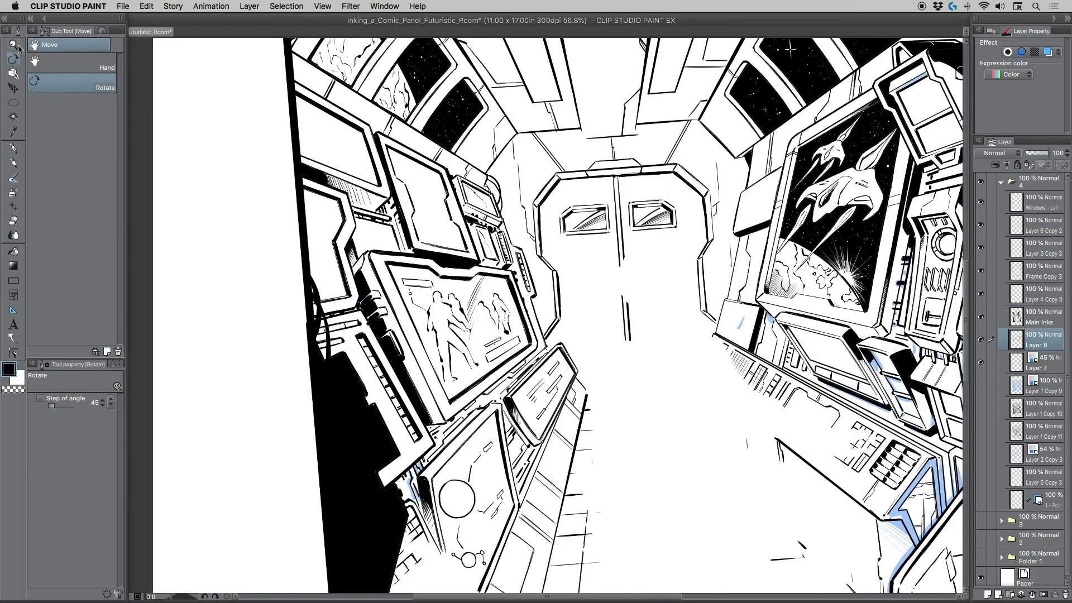
pyautogui.click(15, 46)
pyautogui.moveTo(394, 163); pyautogui.dragTo(432, 208)
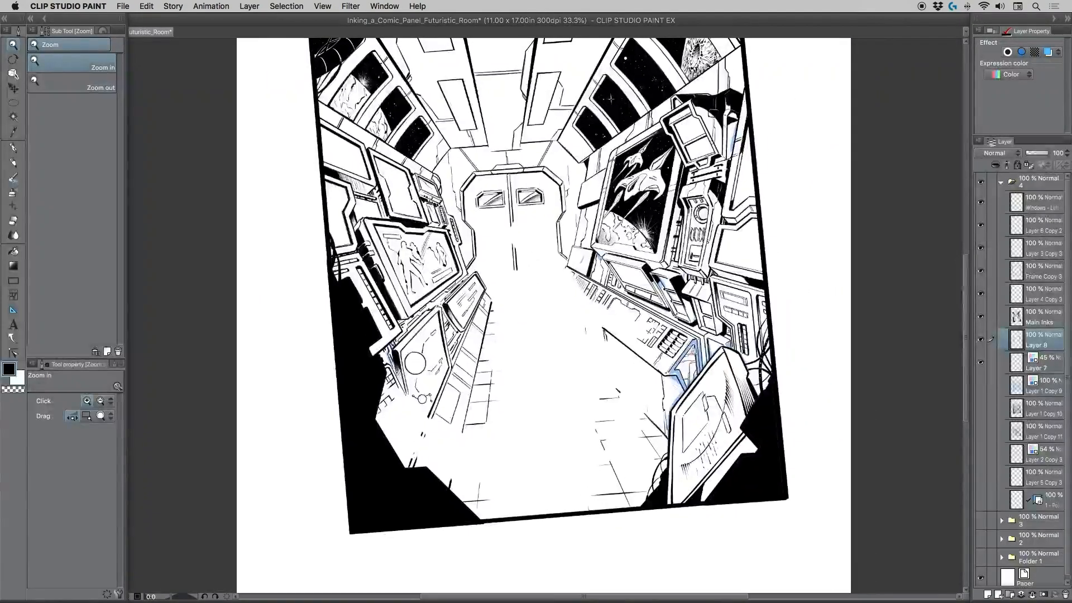
pyautogui.moveTo(693, 349); pyautogui.dragTo(690, 318)
pyautogui.press('p')
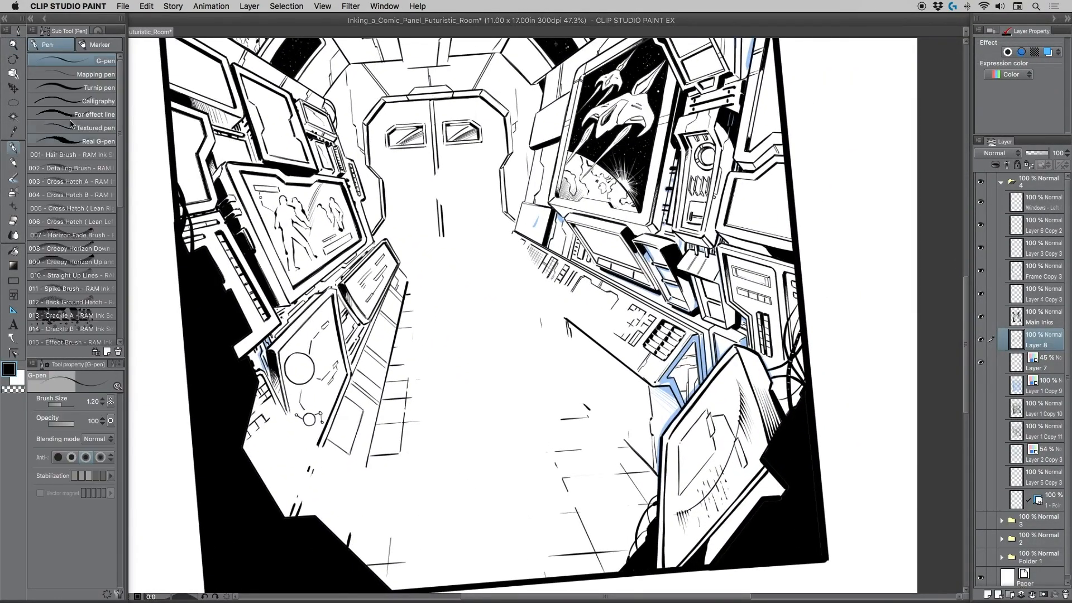
pyautogui.moveTo(693, 341); pyautogui.dragTo(661, 383)
pyautogui.moveTo(695, 338); pyautogui.dragTo(701, 384)
pyautogui.moveTo(701, 339); pyautogui.dragTo(706, 378)
pyautogui.moveTo(695, 336); pyautogui.dragTo(695, 343)
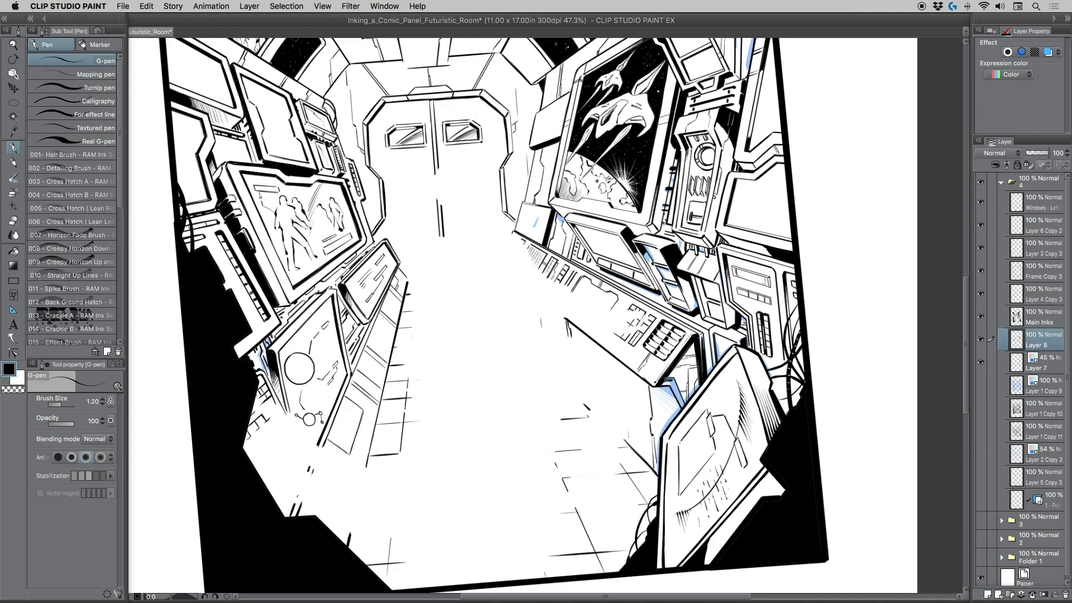
# Finish the console's lower corner and thicken the outline of the large tilted monitor in the lower-right foreground.
pyautogui.moveTo(671, 382)
pyautogui.mouseDown()
pyautogui.moveTo(658, 384)
pyautogui.moveTo(676, 396)
pyautogui.moveTo(675, 382)
pyautogui.moveTo(677, 393)
pyautogui.mouseUp()
pyautogui.moveTo(658, 478); pyautogui.dragTo(656, 501)
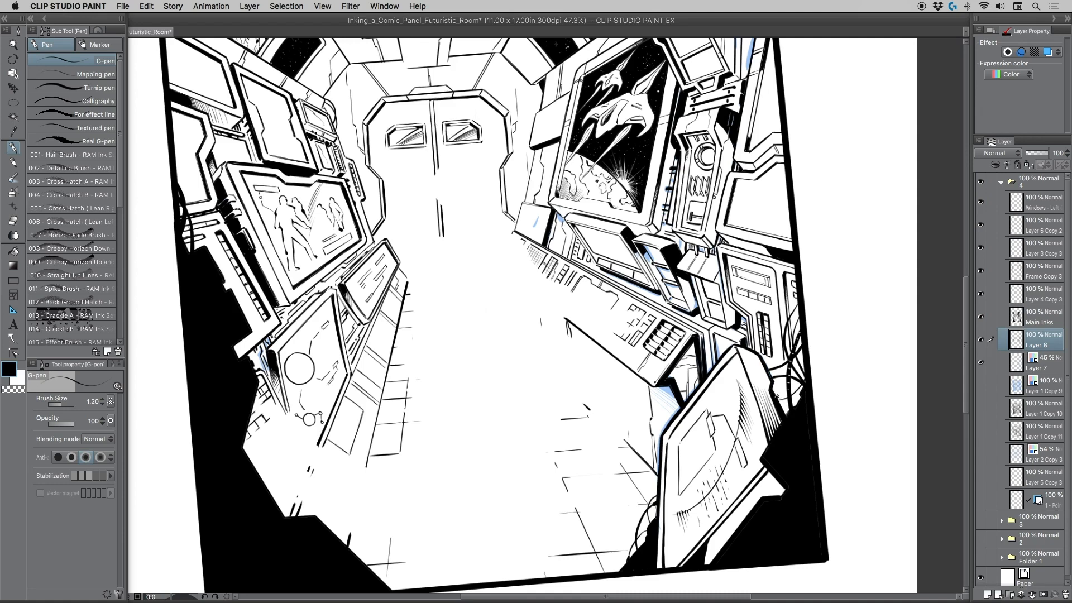
pyautogui.moveTo(785, 419); pyautogui.dragTo(777, 398)
pyautogui.moveTo(735, 349)
pyautogui.mouseDown()
pyautogui.moveTo(768, 448)
pyautogui.moveTo(701, 539)
pyautogui.mouseUp()
pyautogui.moveTo(743, 485)
pyautogui.mouseDown()
pyautogui.moveTo(721, 511)
pyautogui.moveTo(751, 477)
pyautogui.moveTo(674, 568)
pyautogui.moveTo(705, 533)
pyautogui.moveTo(687, 555)
pyautogui.mouseUp()
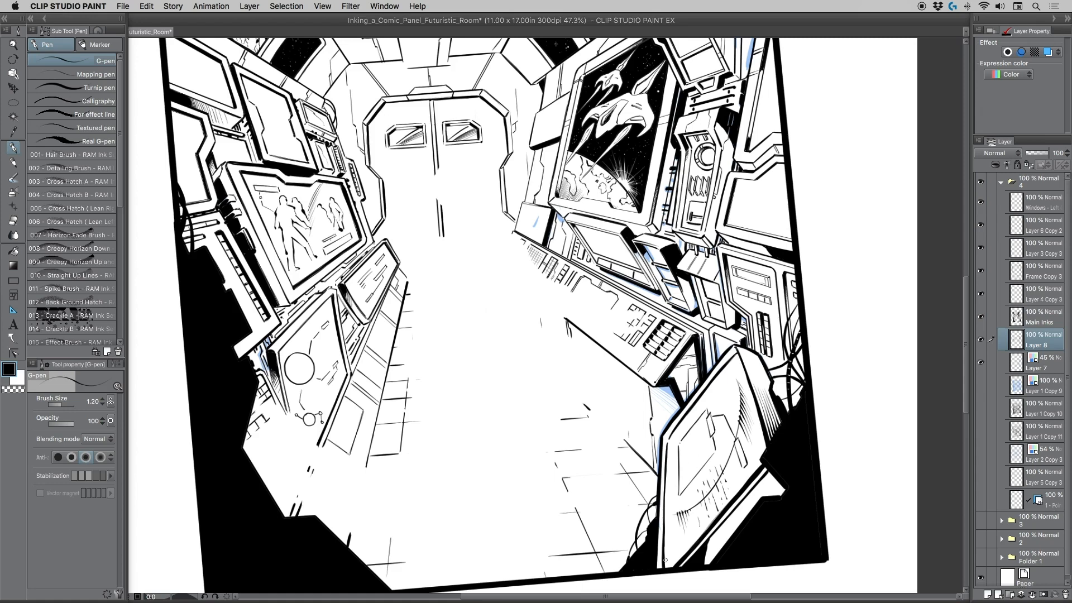
pyautogui.moveTo(659, 547); pyautogui.dragTo(660, 565)
# Undo the last three strokes and thicken the frame of the lower-left monitor with the circle display using the G-pen at size 1.20.
pyautogui.click(13, 46)
pyautogui.moveTo(460, 234); pyautogui.dragTo(434, 204)
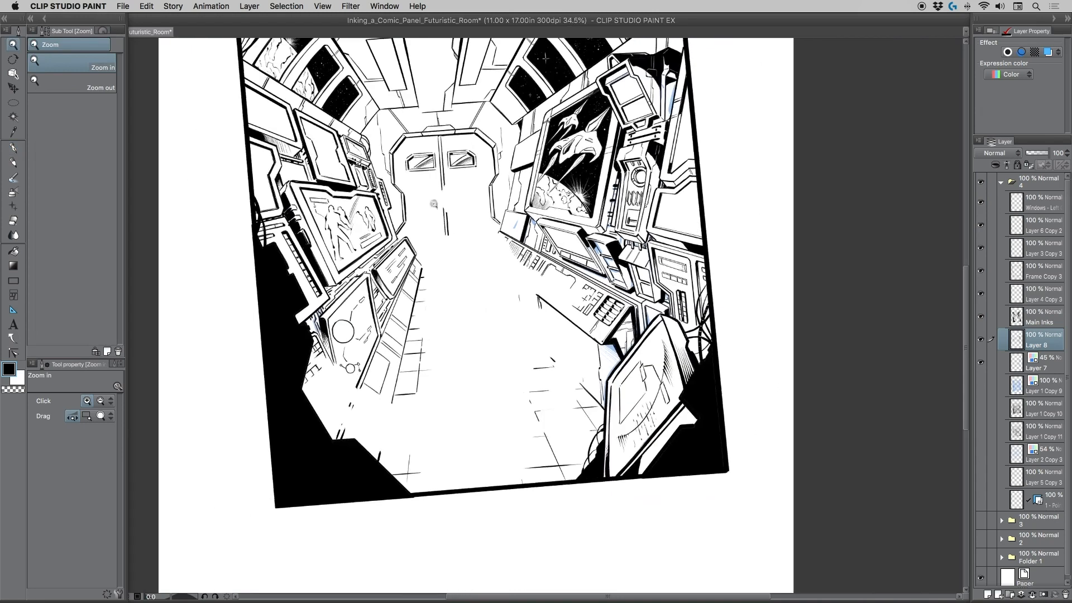
pyautogui.scroll(3, 433, 203)
pyautogui.hscroll(-2, 434, 204)
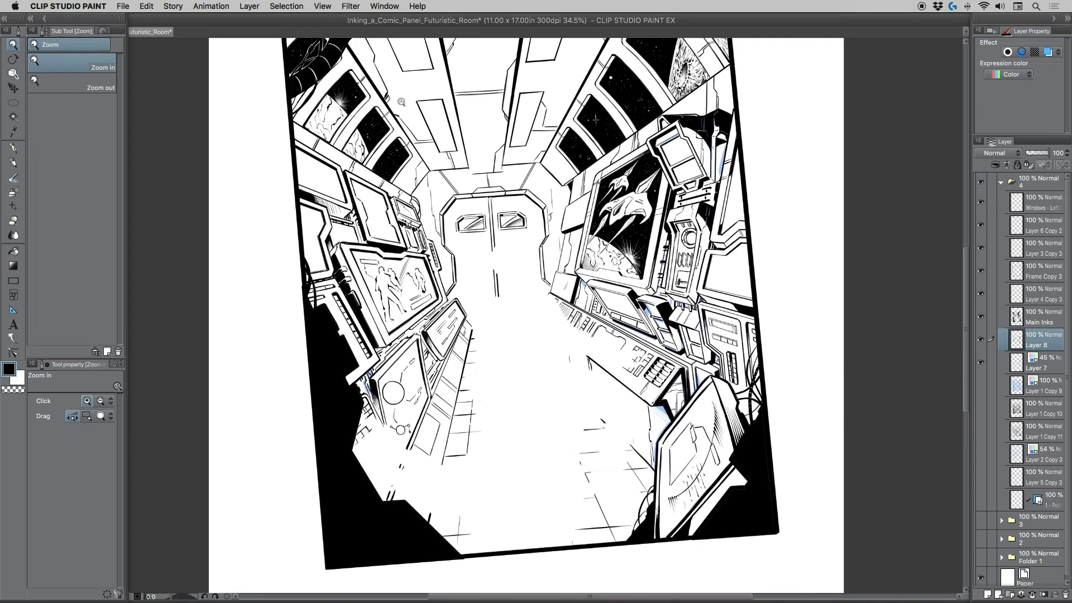
pyautogui.click(14, 148)
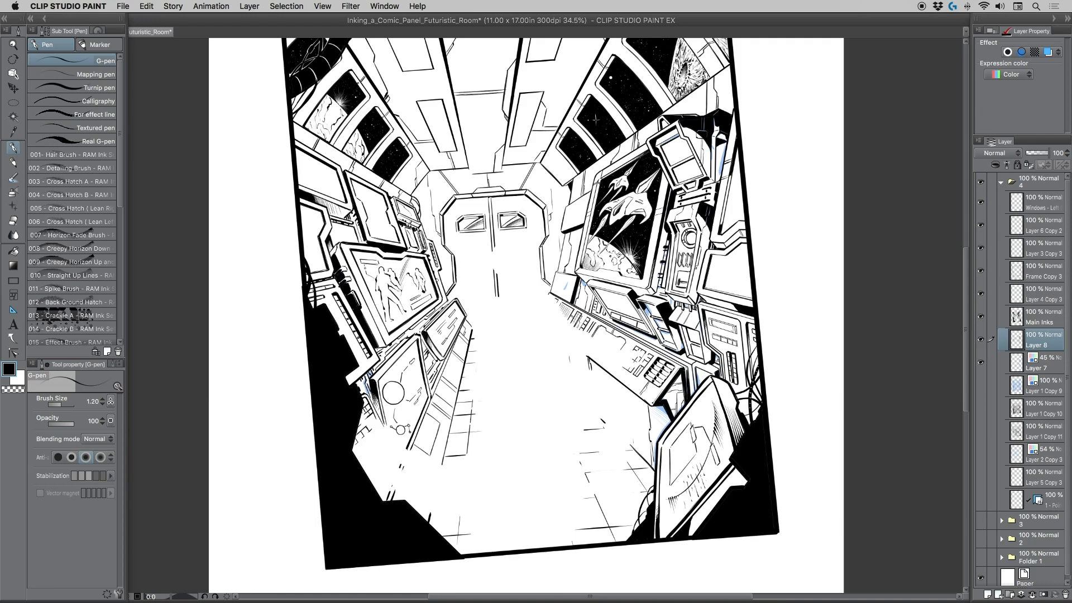
pyautogui.press('super+z')
pyautogui.press('super+z')
pyautogui.press('super+z')
pyautogui.moveTo(420, 336); pyautogui.dragTo(428, 371)
pyautogui.moveTo(408, 349); pyautogui.dragTo(393, 366)
pyautogui.moveTo(369, 381); pyautogui.dragTo(373, 396)
# Show the whole panel and make the blue pencil sketch on Layer 1 Copy 9 visible over the inks.
pyautogui.click(13, 45)
pyautogui.keyDown('alt'); pyautogui.click(364, 179); pyautogui.keyUp('alt')
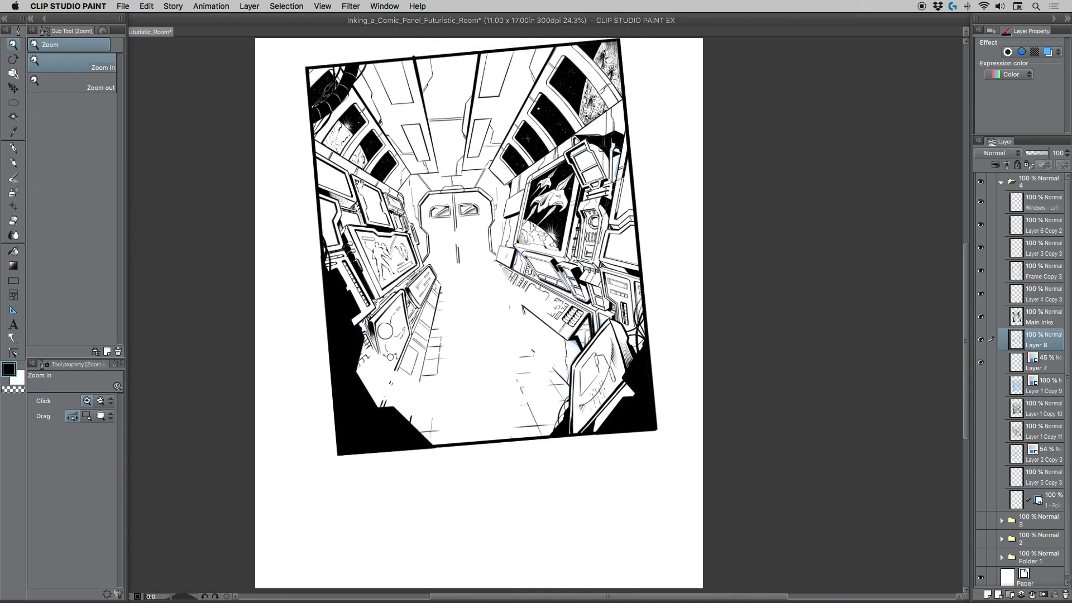
pyautogui.moveTo(383, 227); pyautogui.dragTo(415, 219)
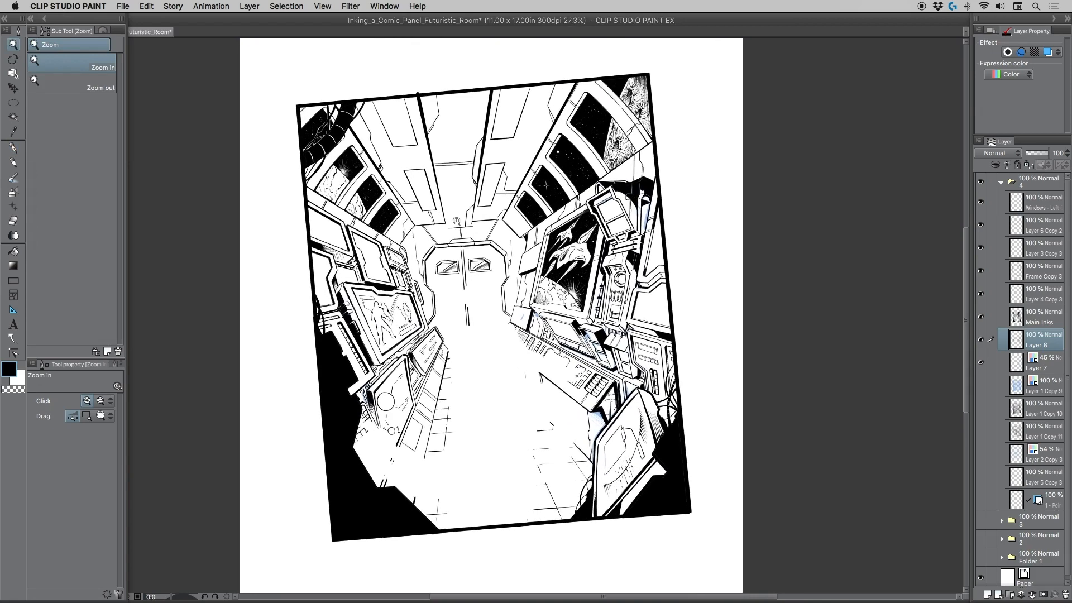
pyautogui.click(981, 385)
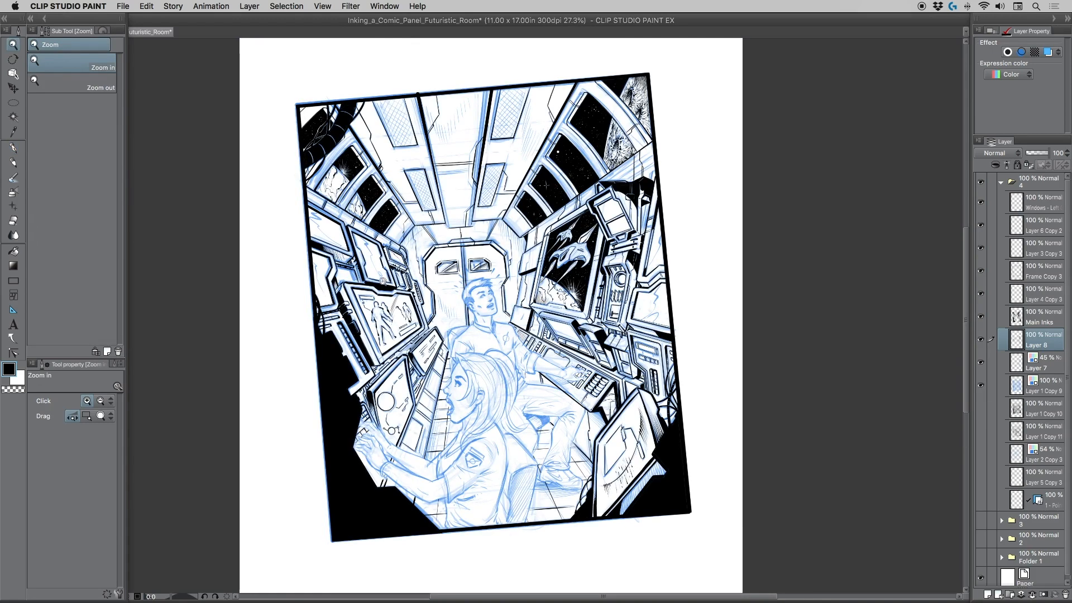
pyautogui.moveTo(393, 276); pyautogui.dragTo(422, 239)
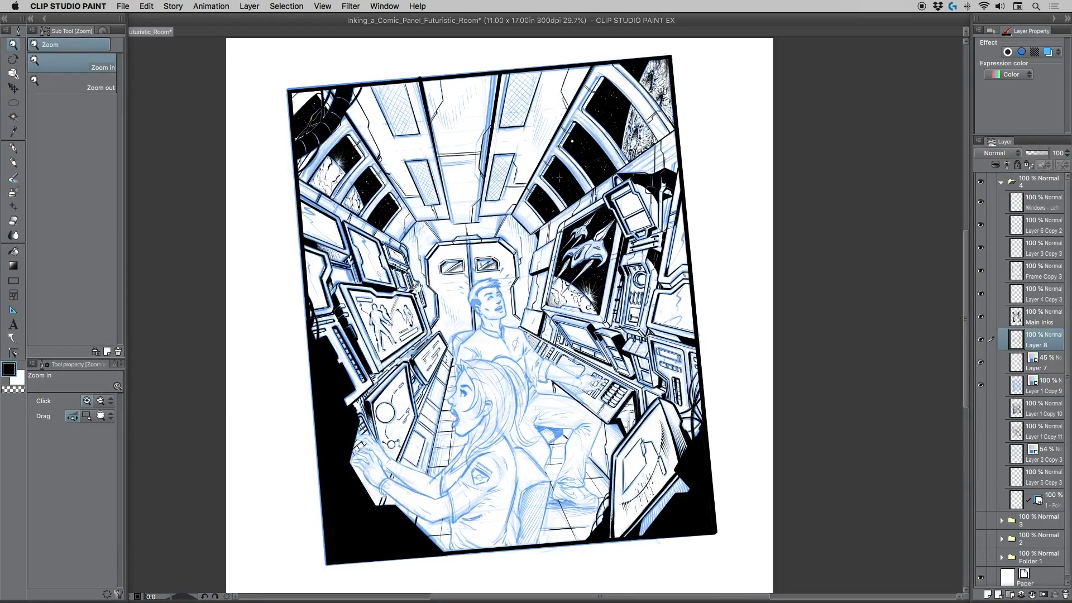
pyautogui.moveTo(417, 288); pyautogui.dragTo(414, 293)
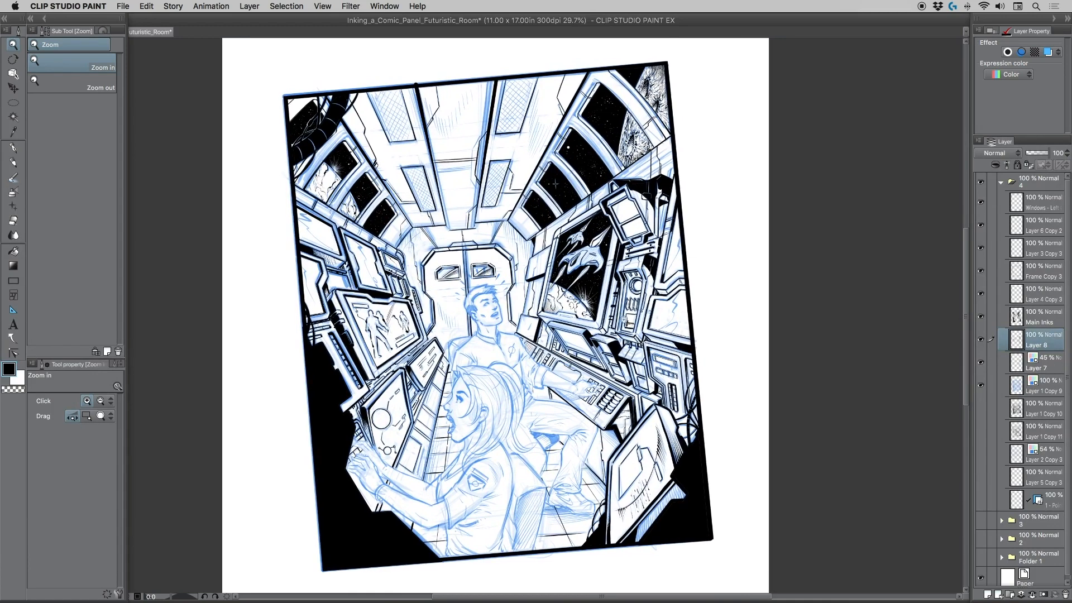